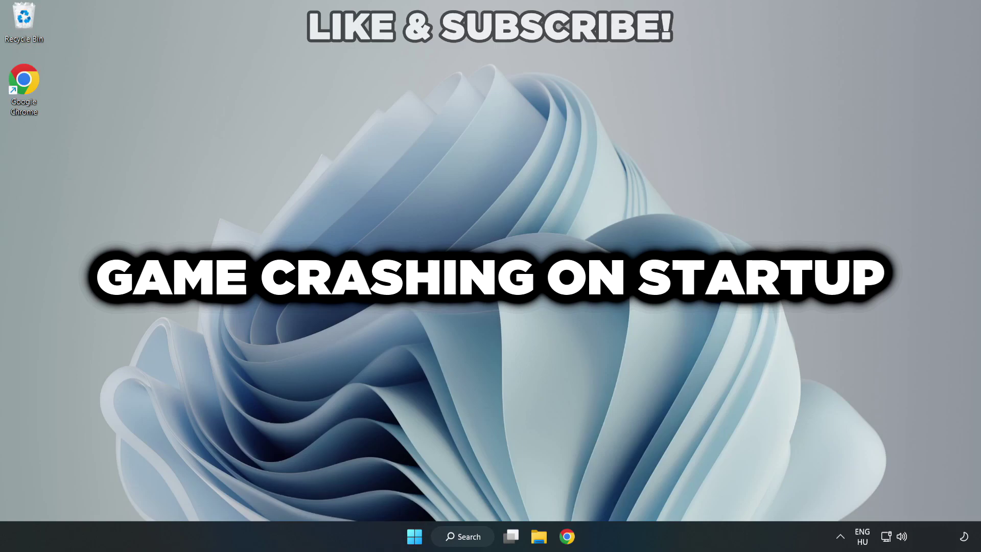
# Search Windows for 'device manager' to find Device Manager as the best match.
pyautogui.click(469, 541)
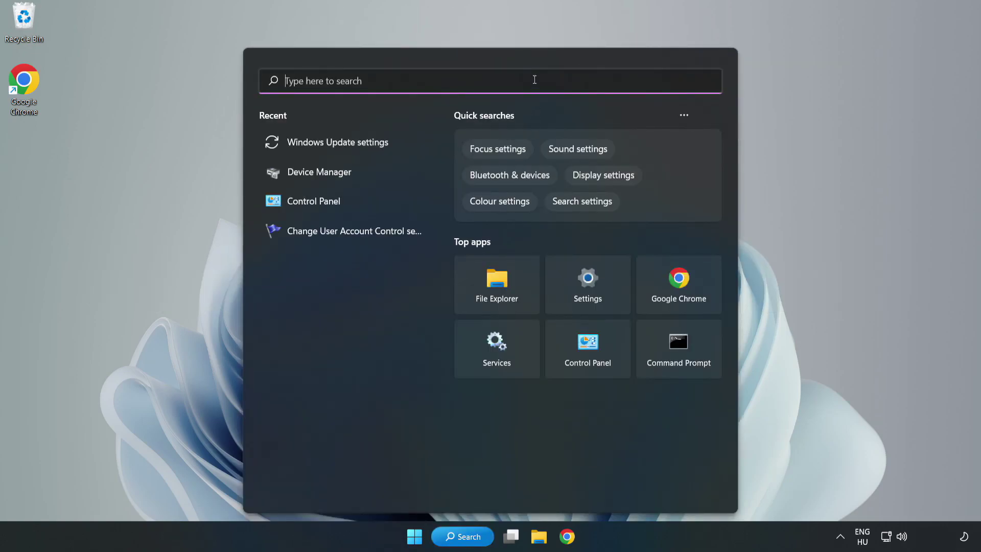
pyautogui.write('devi')
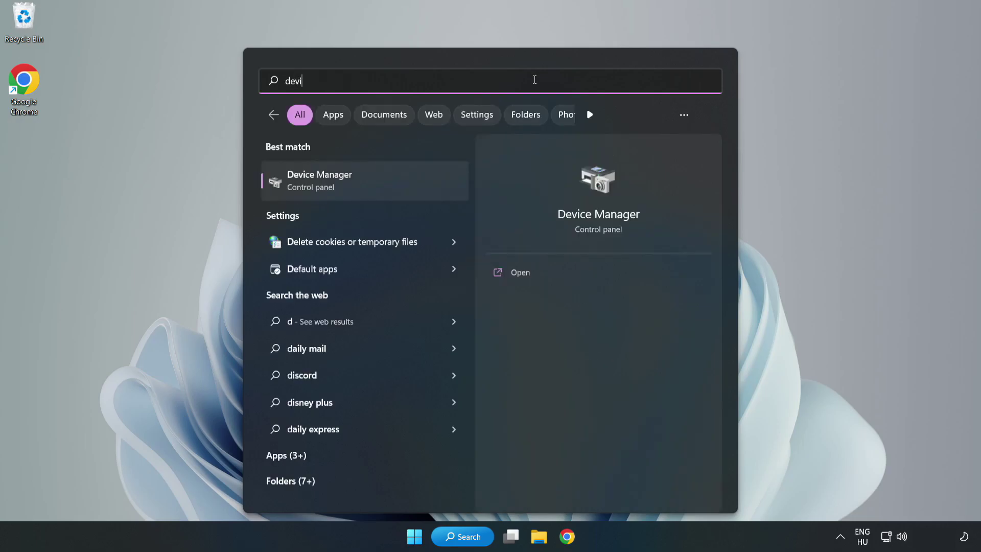
pyautogui.write('ce mana')
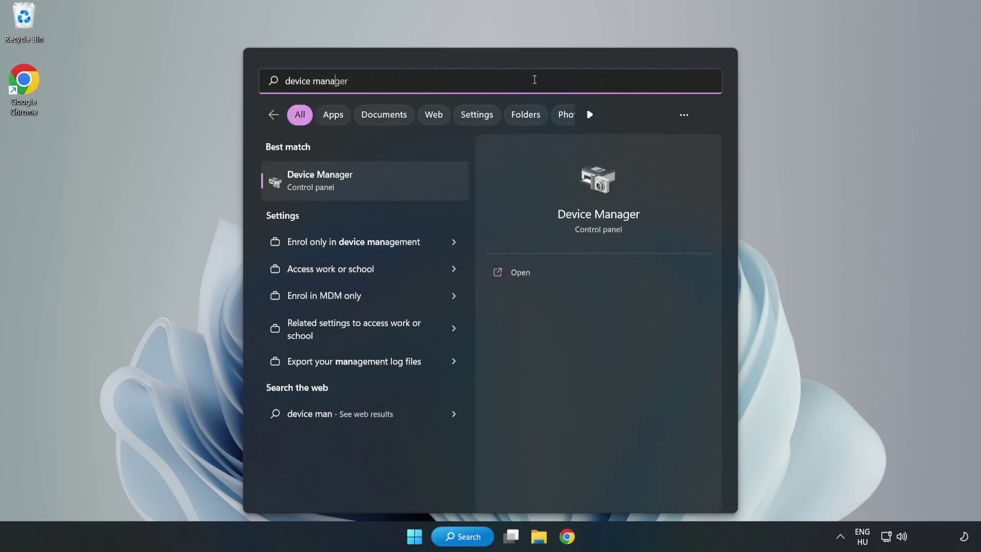
pyautogui.write('ger')
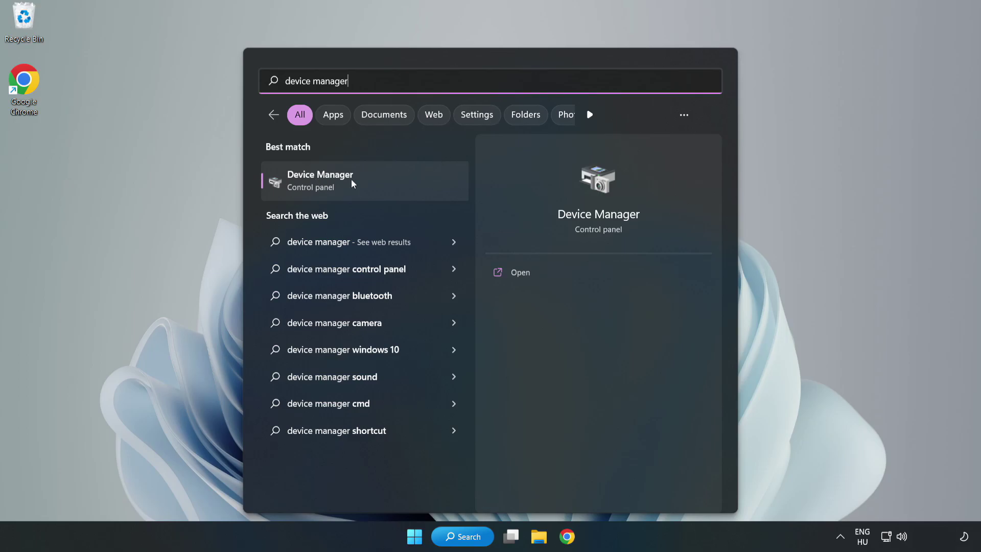
# Open Device Manager, expand Display adapters and bring up the VMware SVGA 3D adapter's menu.
pyautogui.click(365, 184)
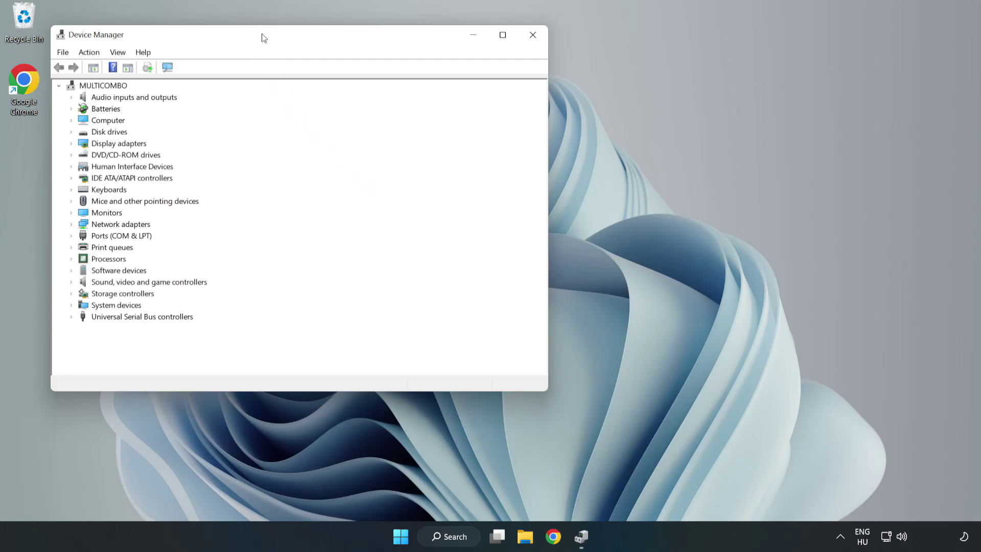
pyautogui.moveTo(261, 38); pyautogui.dragTo(436, 88)
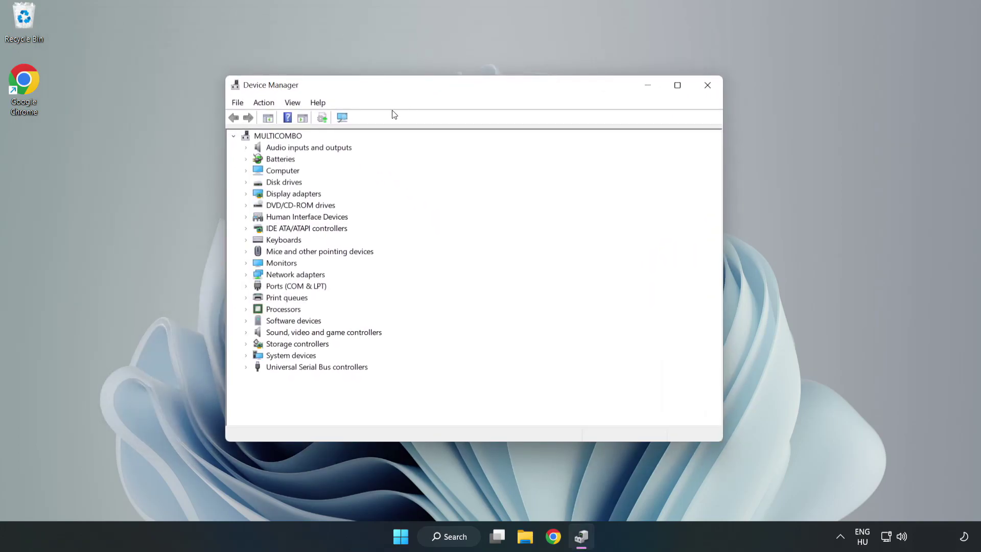
pyautogui.click(261, 195)
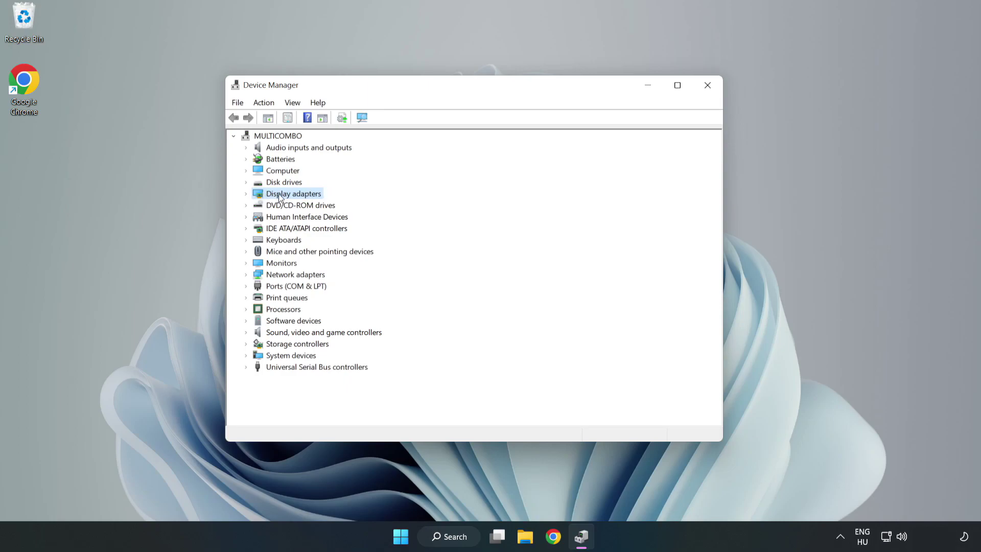
pyautogui.click(247, 194)
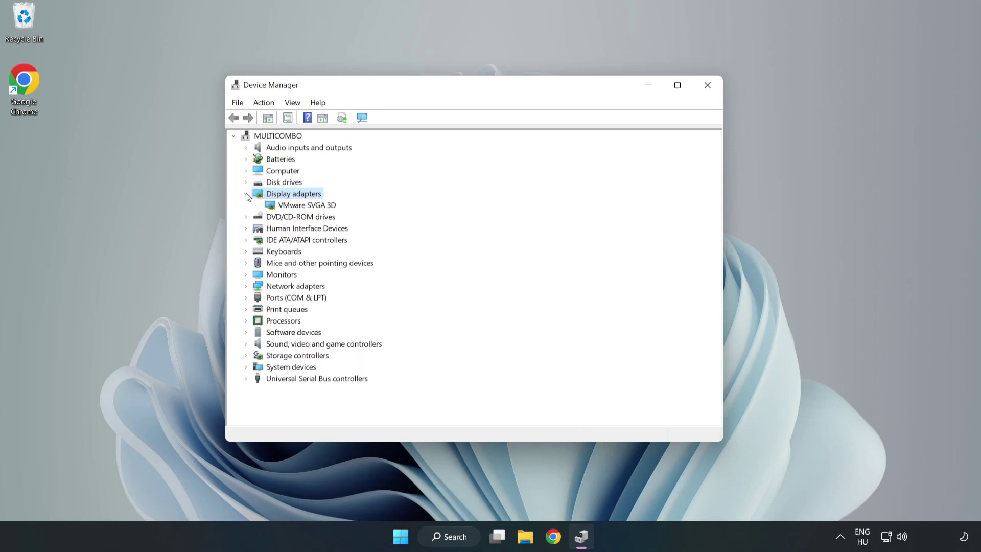
pyautogui.click(251, 206)
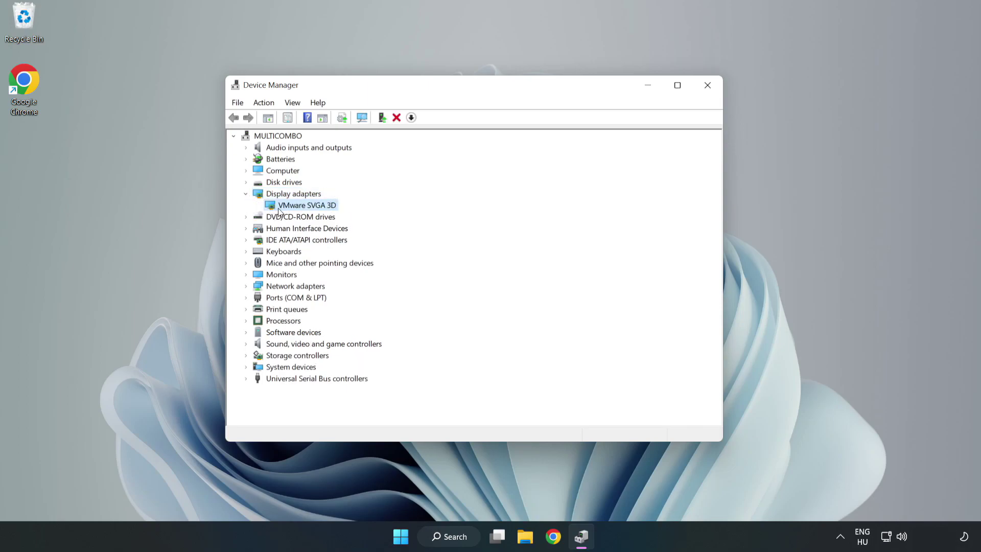
pyautogui.rightClick(306, 209)
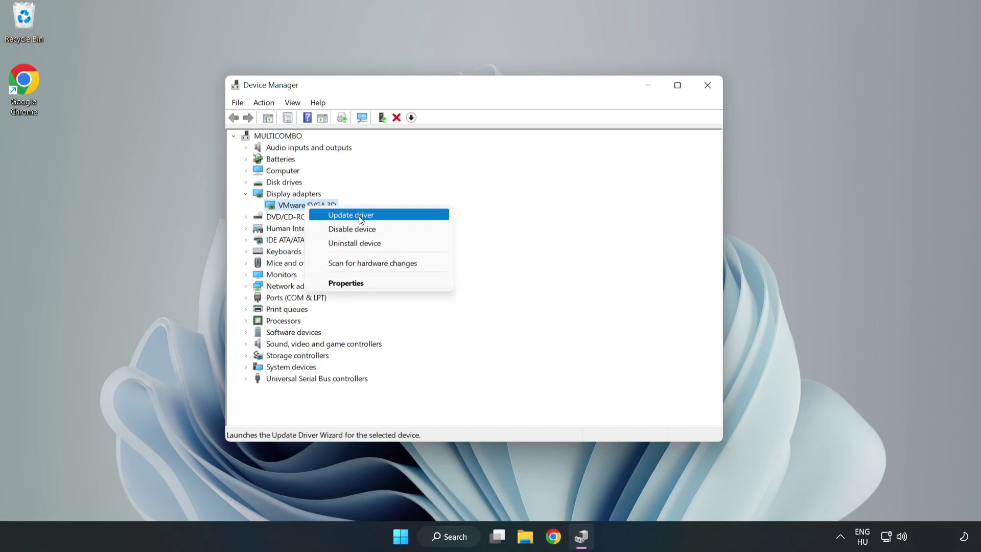
# Auto-search for a VMware SVGA 3D driver, confirm the best is installed, and close Device Manager.
pyautogui.click(381, 220)
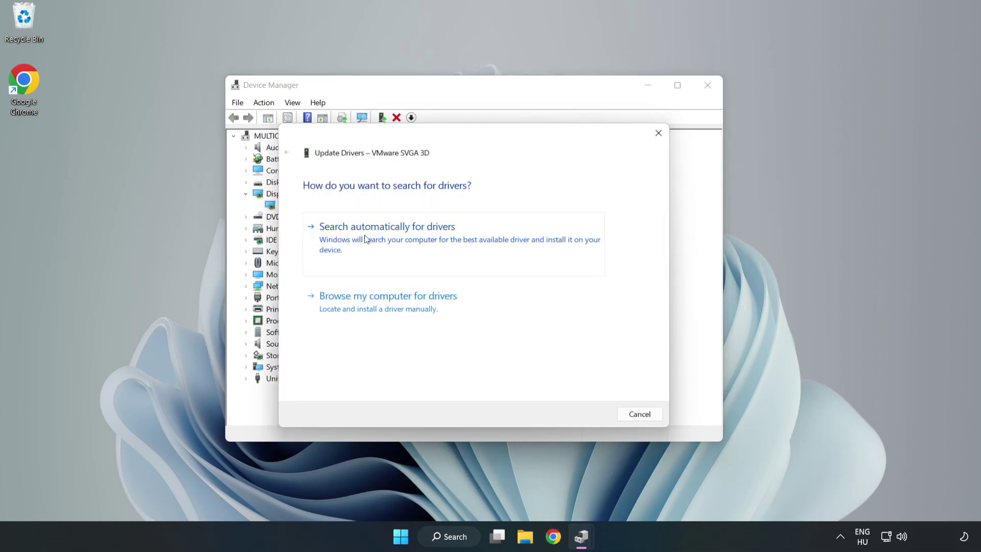
pyautogui.click(390, 239)
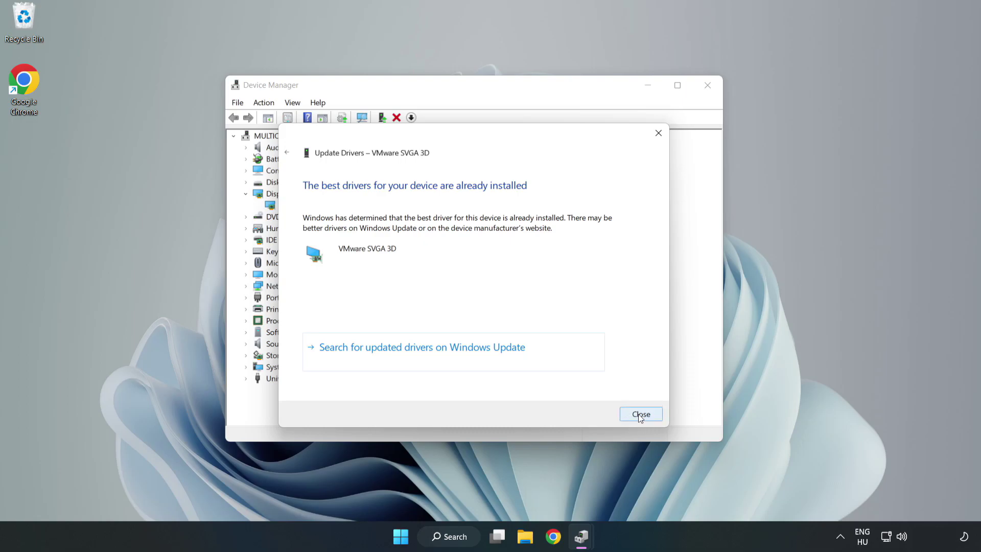
pyautogui.click(640, 415)
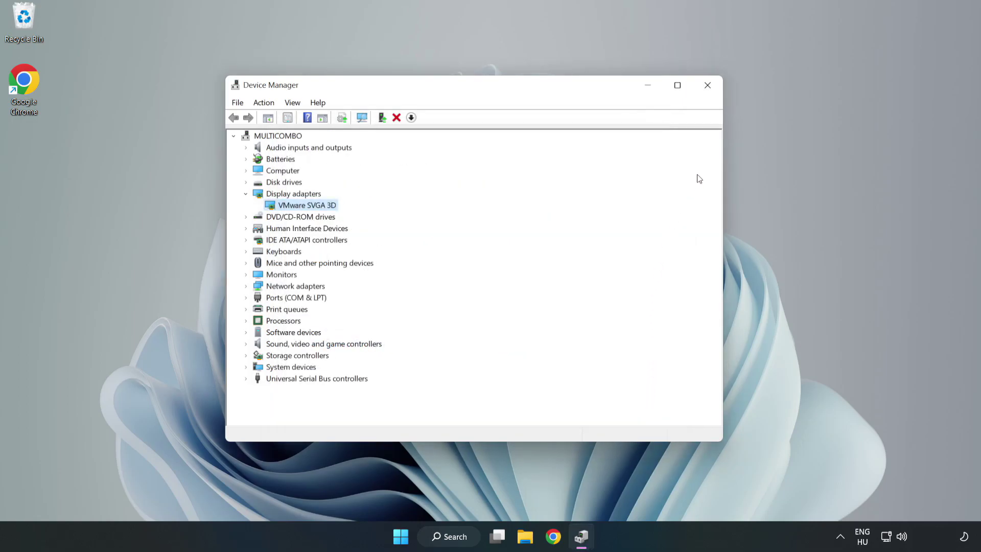
pyautogui.click(707, 86)
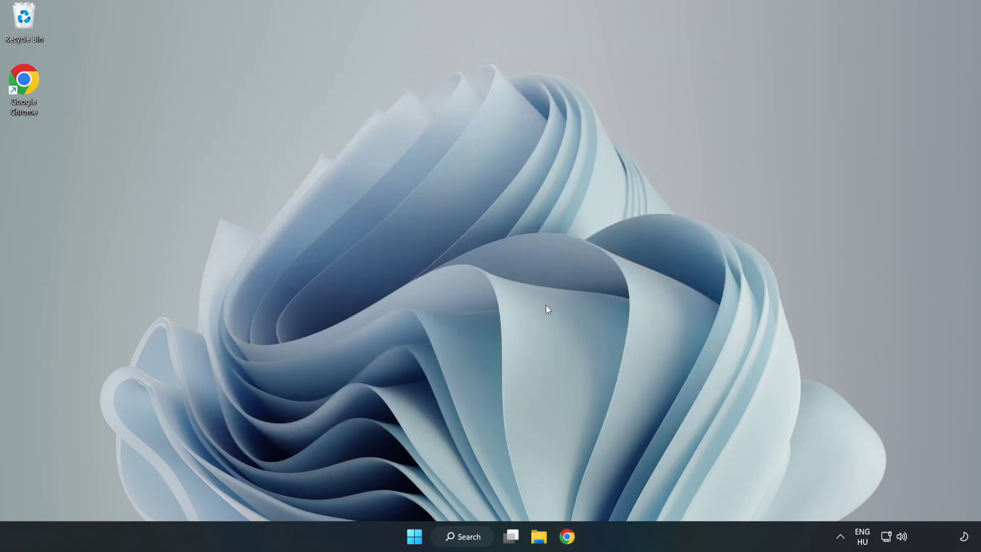
# Search Windows for 'updates' and open the Windows Update settings.
pyautogui.click(466, 540)
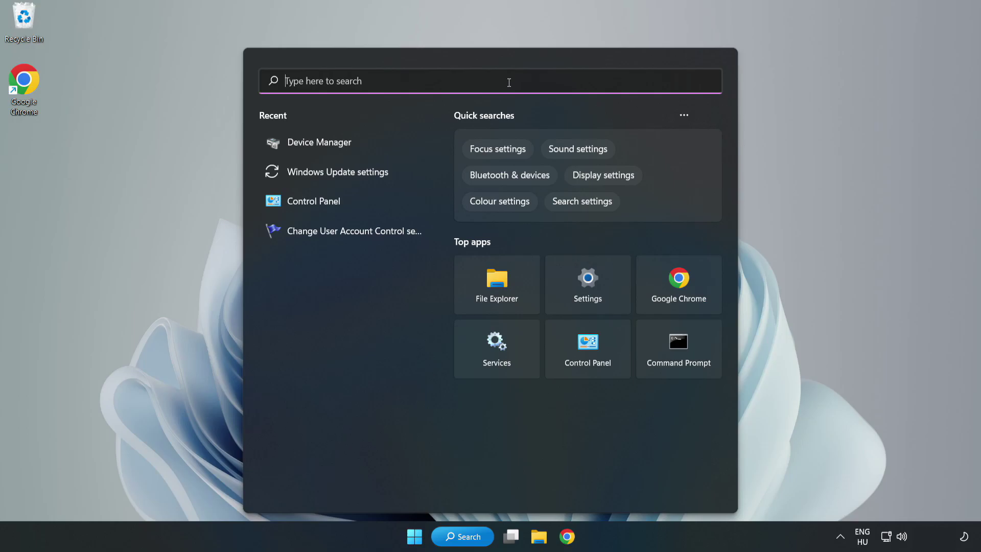
pyautogui.write('updat')
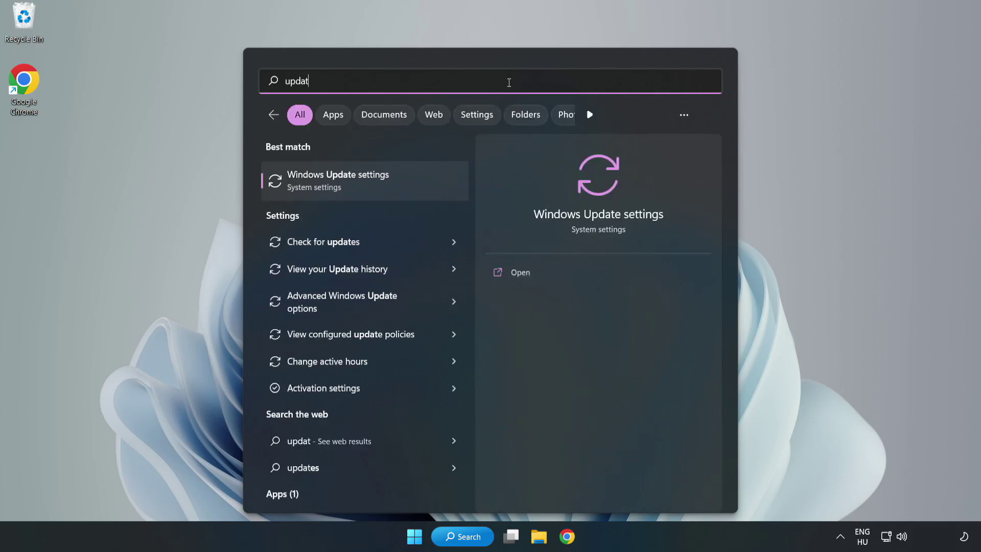
pyautogui.write('es')
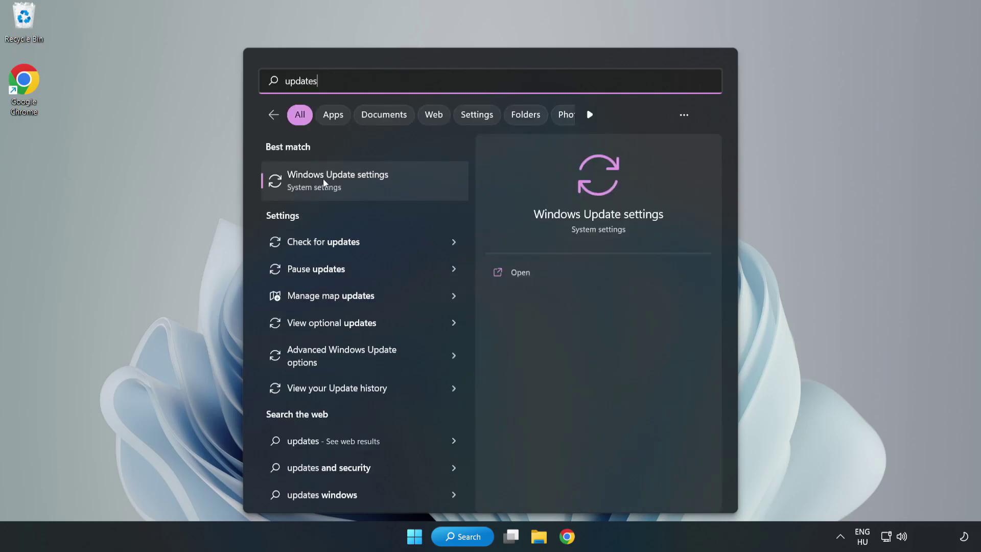
pyautogui.click(349, 185)
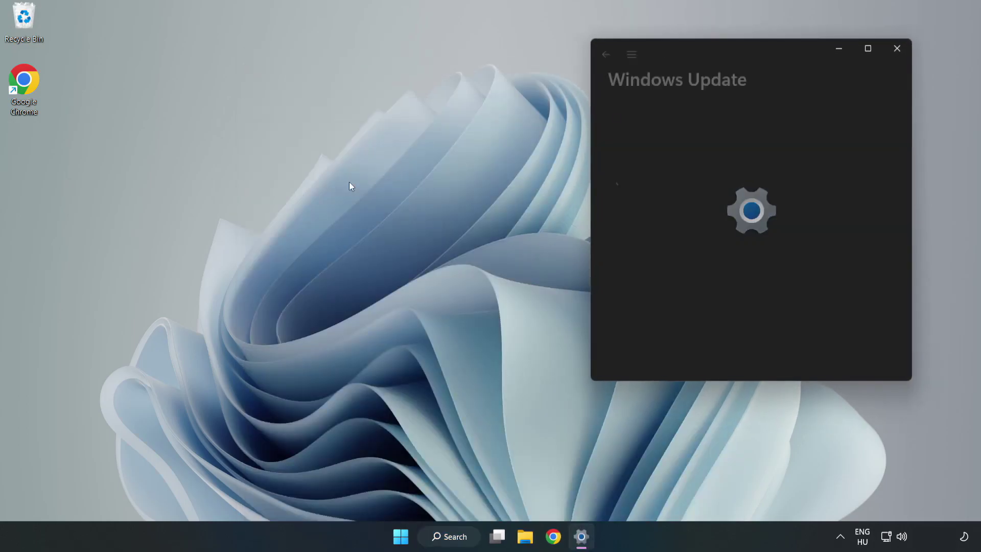
# Maximize Settings, check for updates until the PC reports up to date, then close Settings.
pyautogui.click(869, 49)
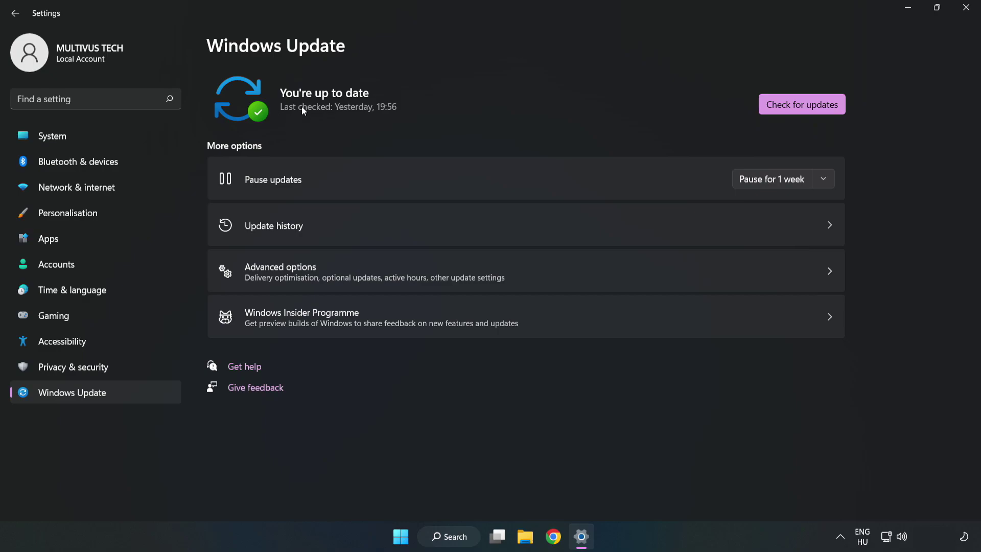
pyautogui.click(805, 106)
pyautogui.click(966, 7)
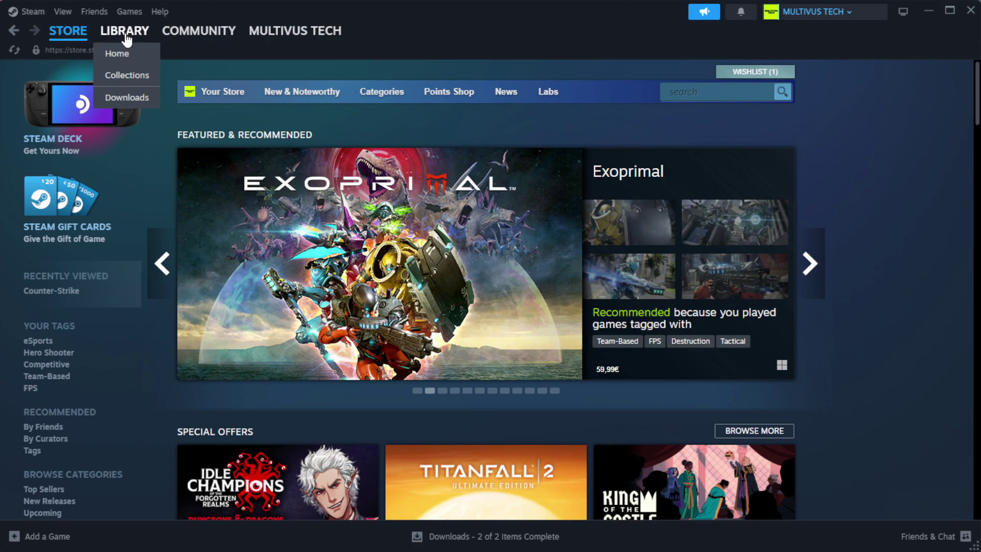
# In the Steam Library home, bring up the context menu for the favourite YOUR NOT WORKING GAME.
pyautogui.click(142, 53)
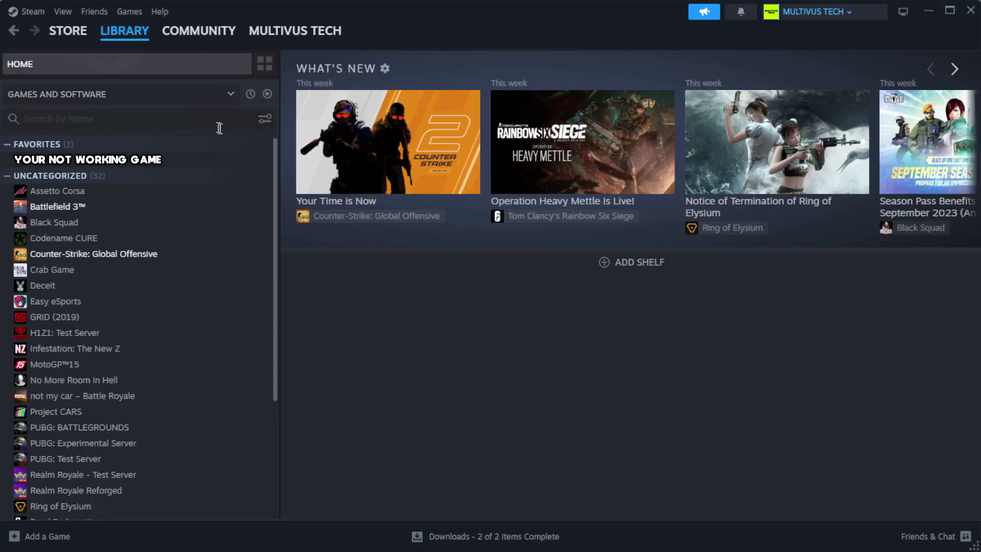
pyautogui.rightClick(241, 164)
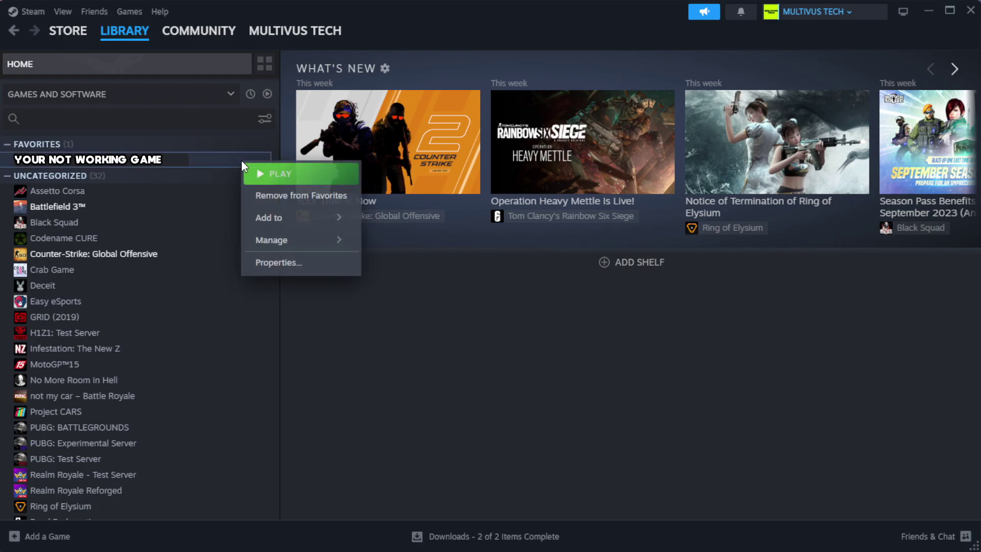
# Verify integrity of YOUR NOT WORKING GAME's files from its Installed Files properties.
pyautogui.click(310, 266)
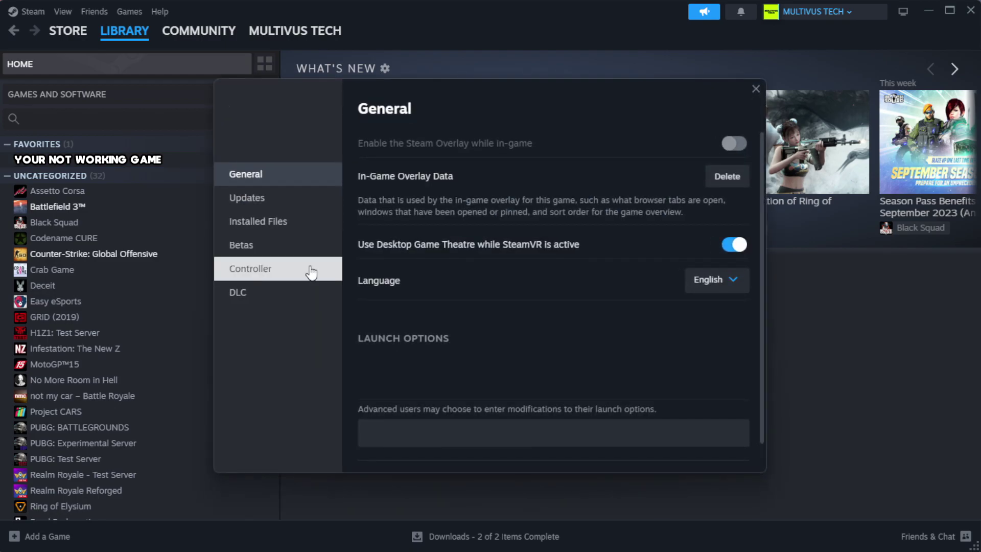
pyautogui.click(321, 233)
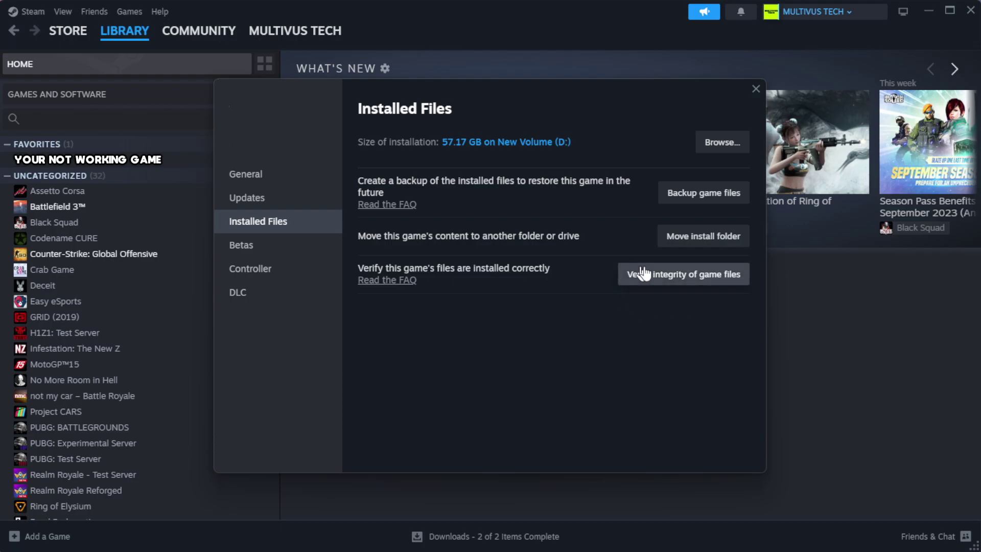
pyautogui.click(688, 278)
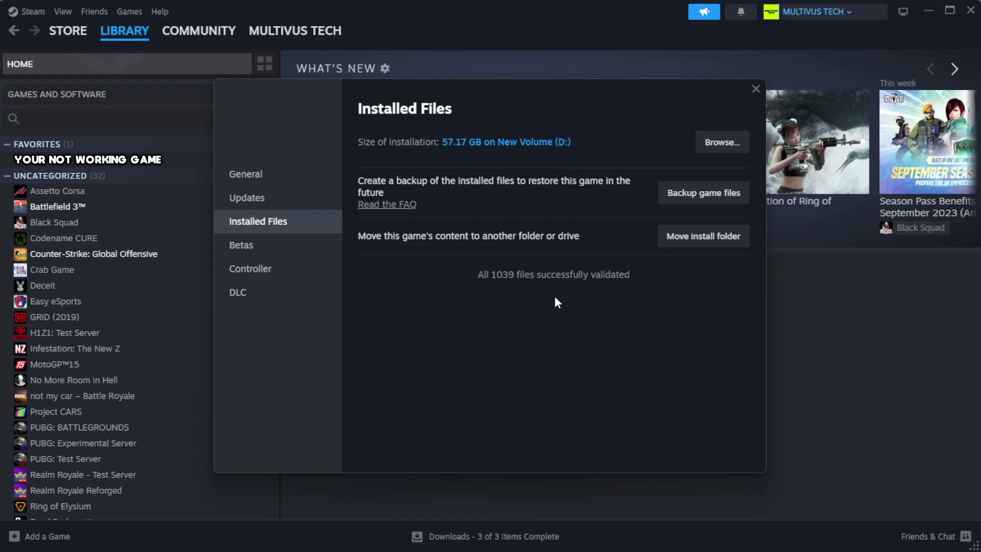
# Browse to the game's install folder and bring up the YOUR NOT WORKING GAME shortcut's menu.
pyautogui.click(721, 143)
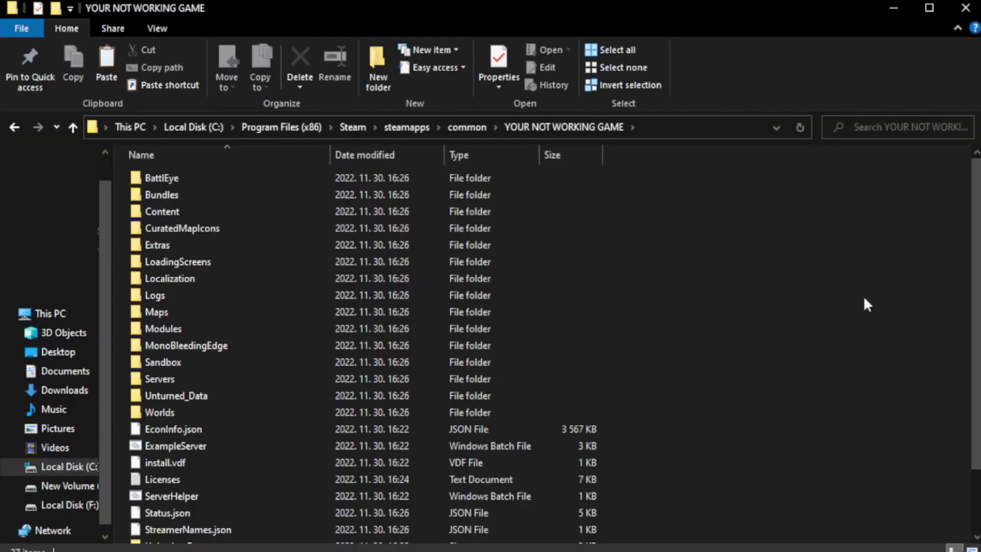
pyautogui.moveTo(979, 276); pyautogui.dragTo(979, 367)
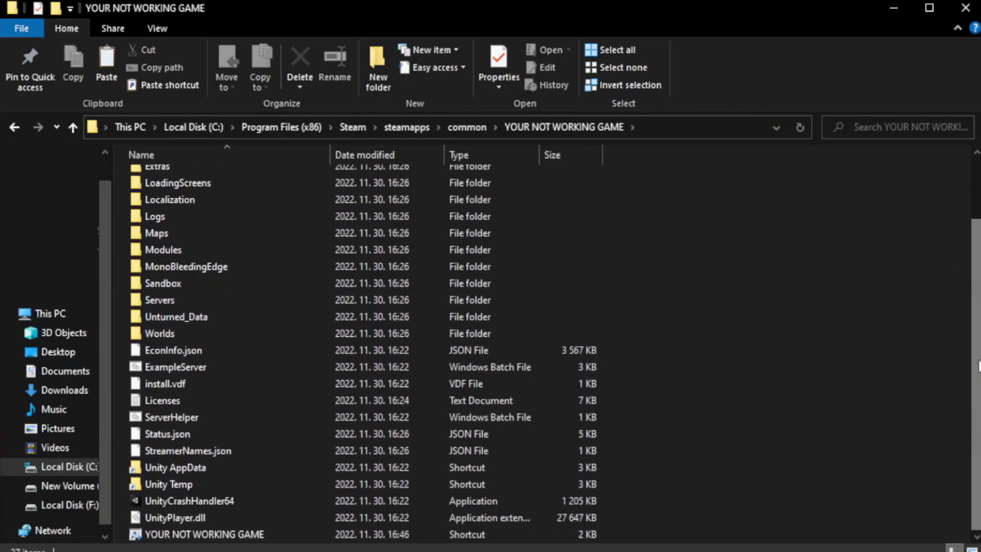
pyautogui.click(387, 534)
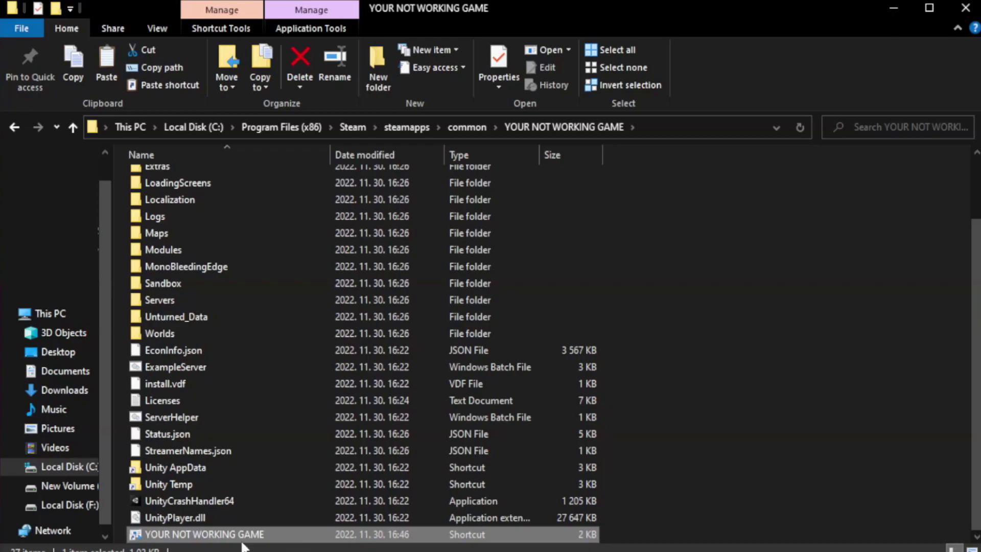
pyautogui.rightClick(328, 532)
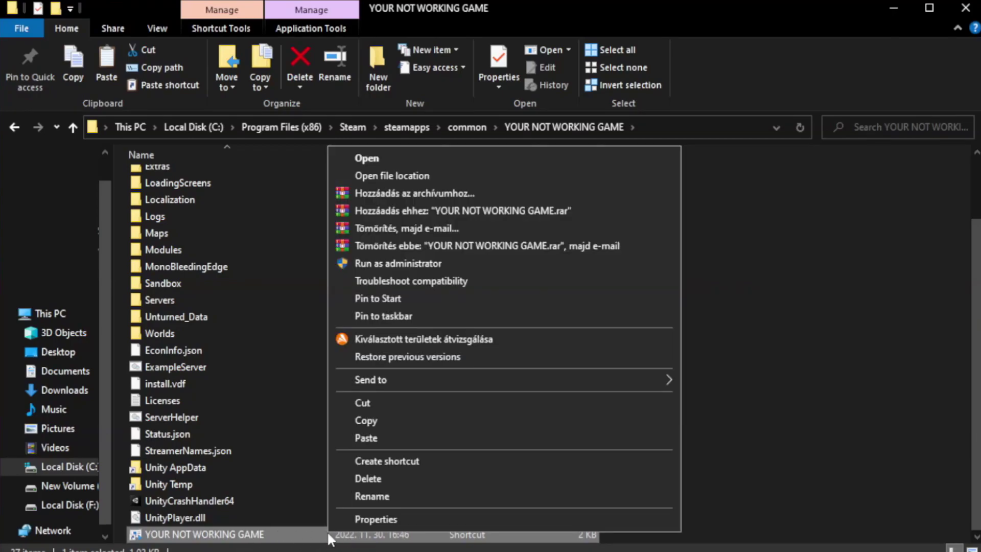
# Set the game shortcut to Windows 8 compatibility mode, fullscreen optimizations disabled, run as administrator, and apply.
pyautogui.click(500, 519)
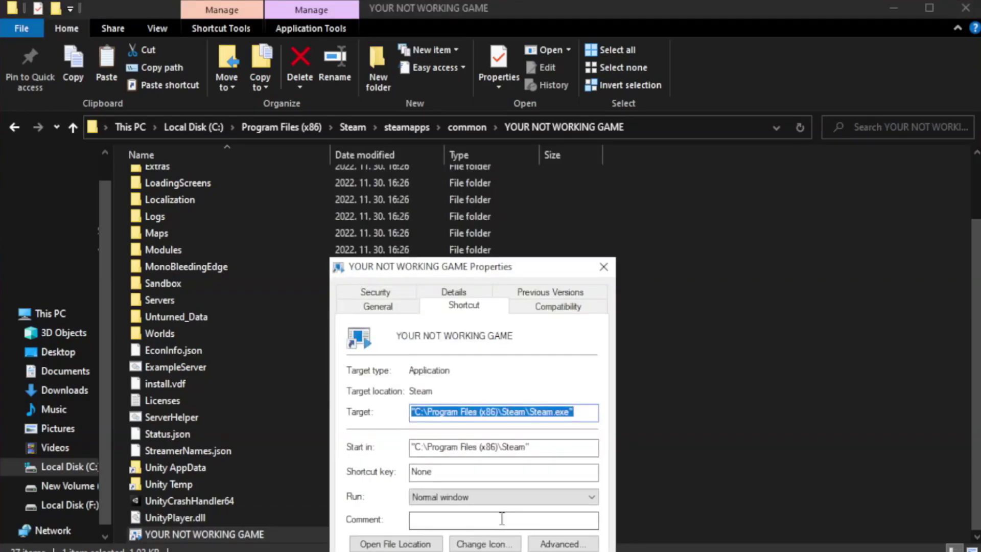
pyautogui.moveTo(492, 271)
pyautogui.mouseDown()
pyautogui.moveTo(520, 140)
pyautogui.moveTo(492, 100)
pyautogui.mouseUp()
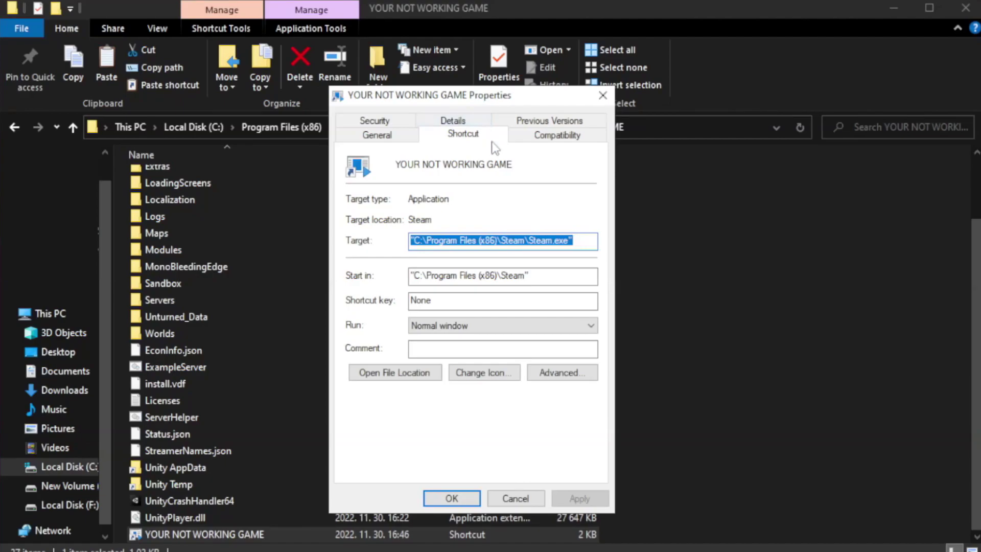
pyautogui.click(554, 138)
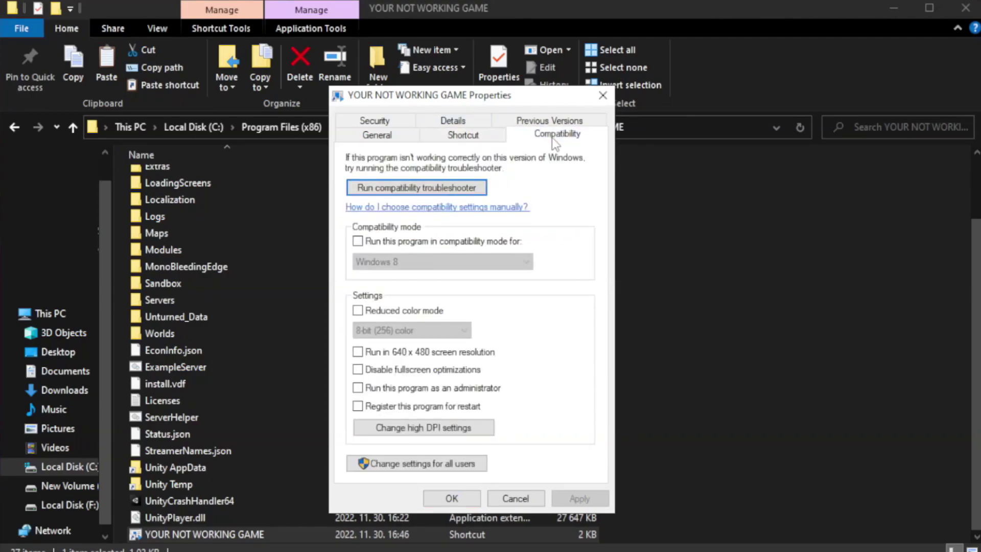
pyautogui.click(397, 244)
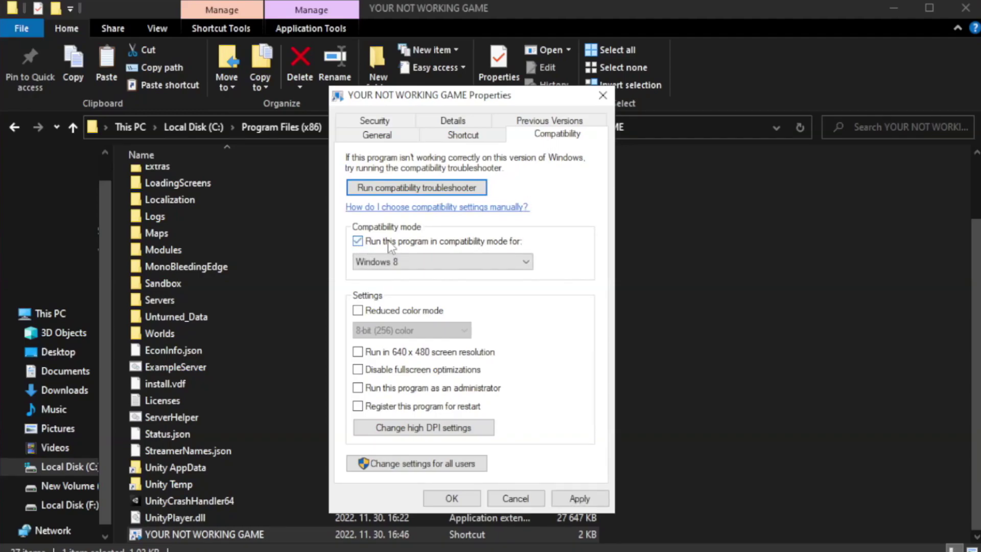
pyautogui.click(429, 262)
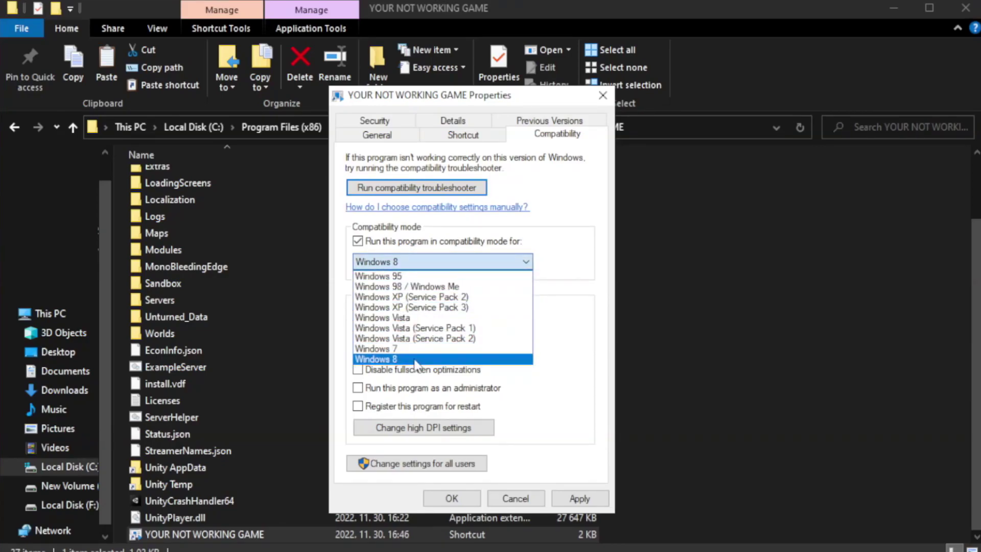
pyautogui.click(415, 360)
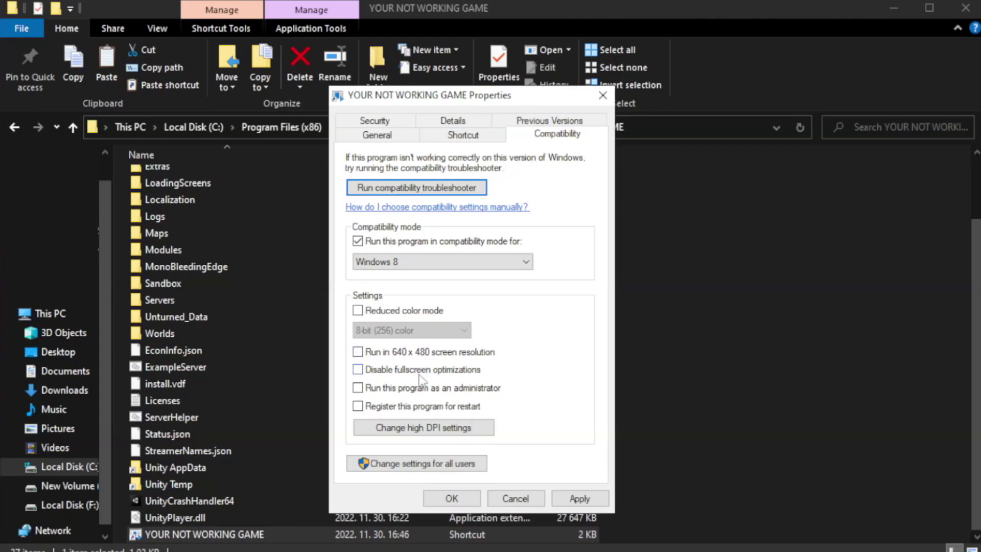
pyautogui.click(385, 373)
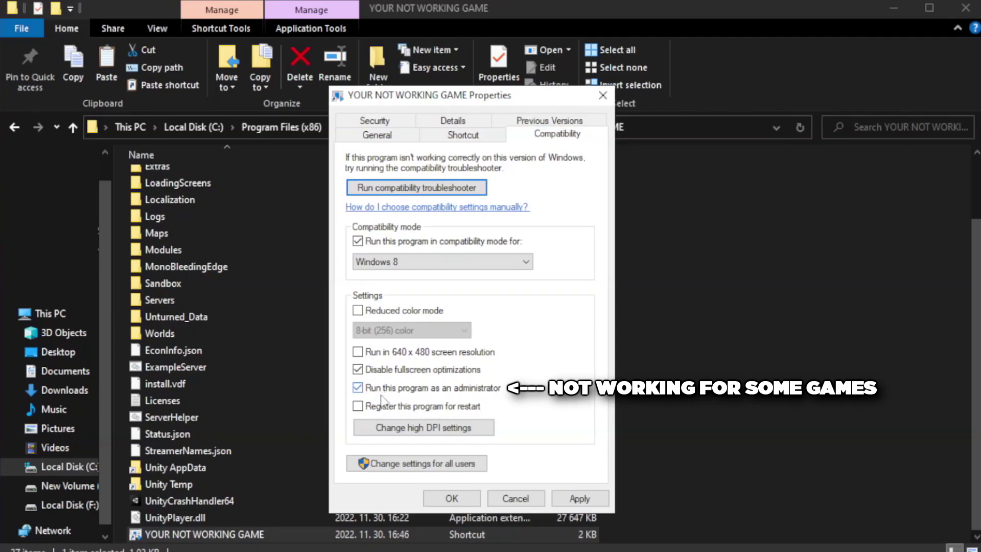
pyautogui.click(583, 498)
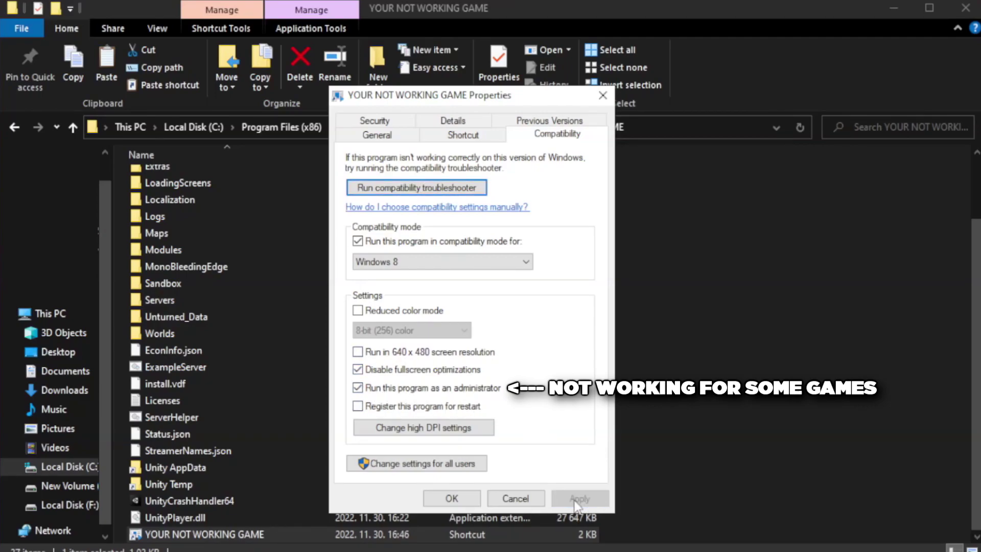
pyautogui.click(451, 499)
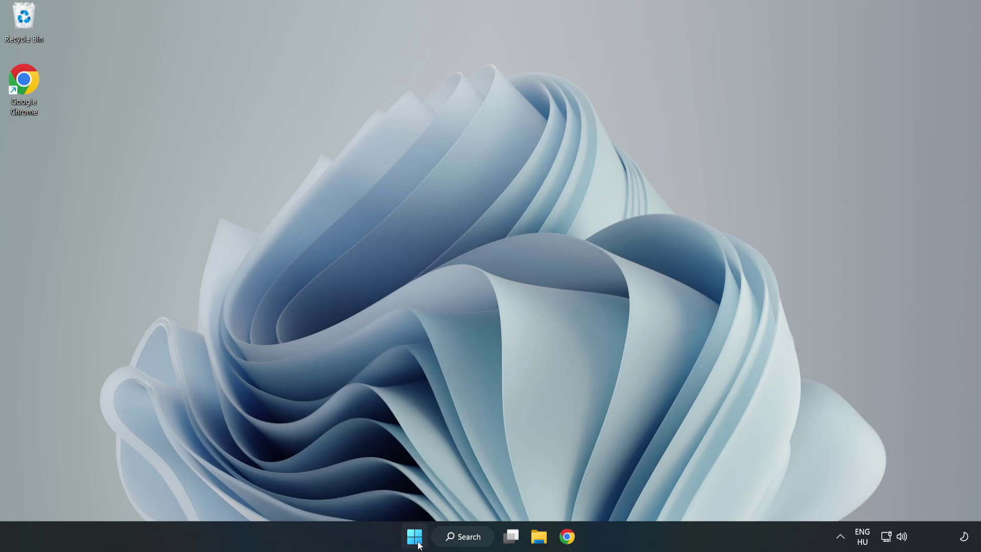
# Launch Task Manager from the Start button's menu and show the Startup apps list.
pyautogui.rightClick(416, 542)
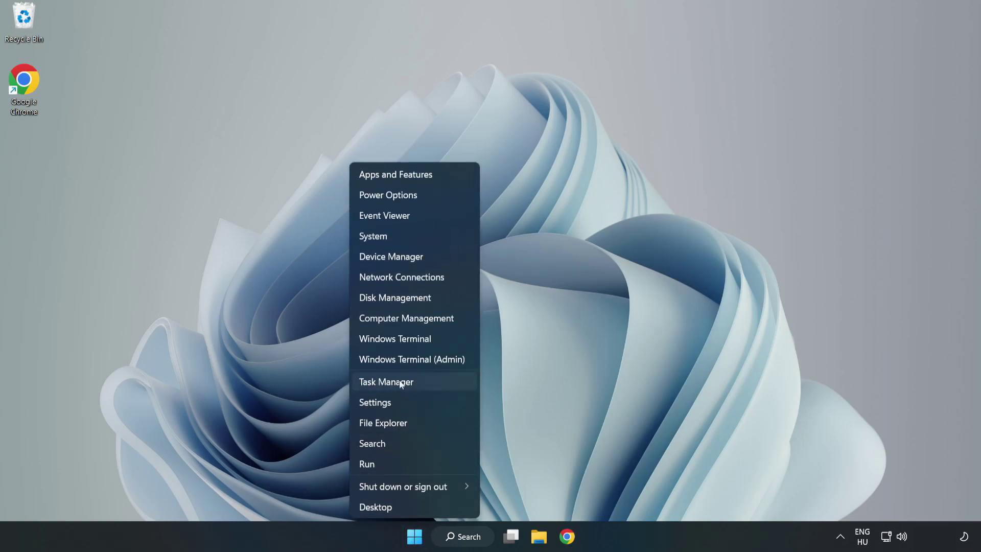
pyautogui.click(412, 381)
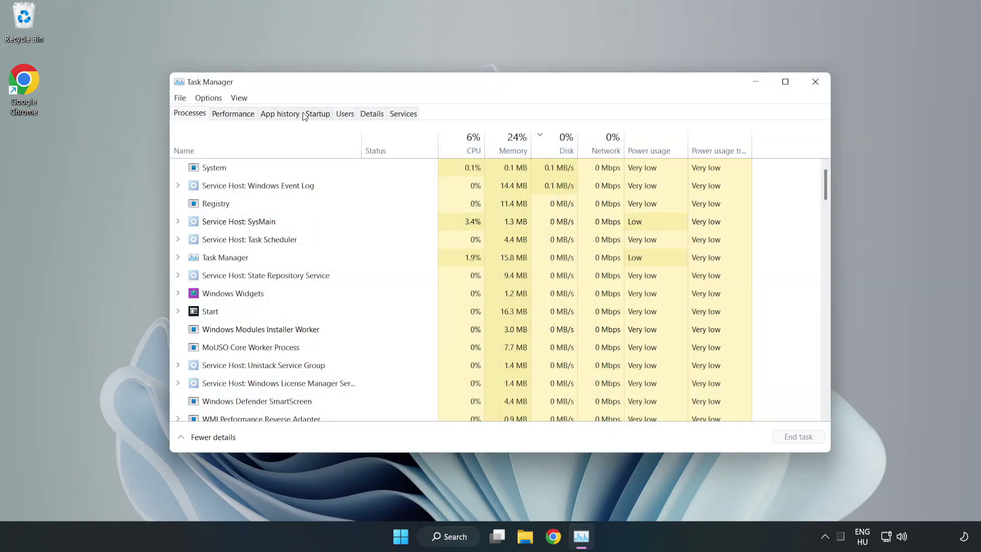
pyautogui.click(318, 115)
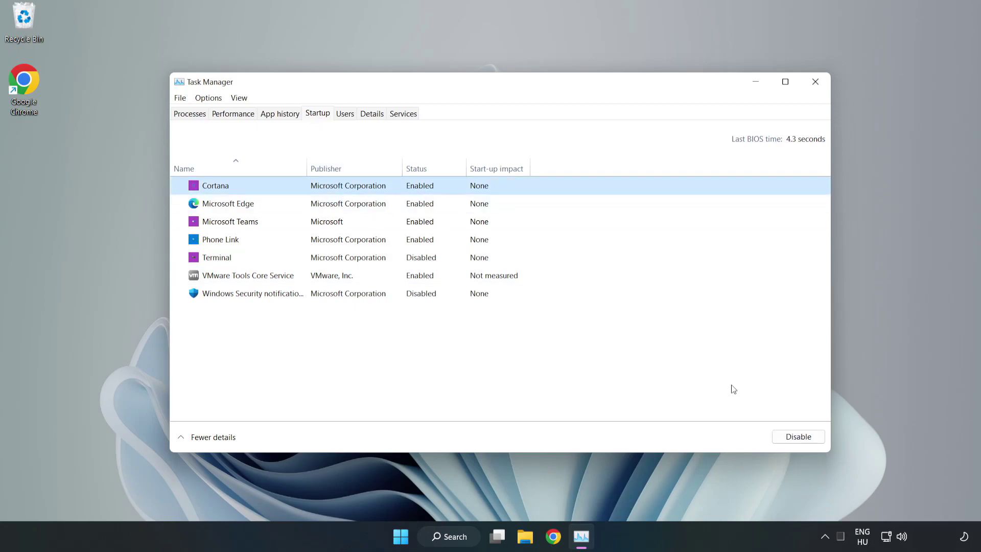
# Disable Cortana, Microsoft Edge, Microsoft Teams and Phone Link at startup, then close Task Manager.
pyautogui.click(780, 433)
pyautogui.click(426, 202)
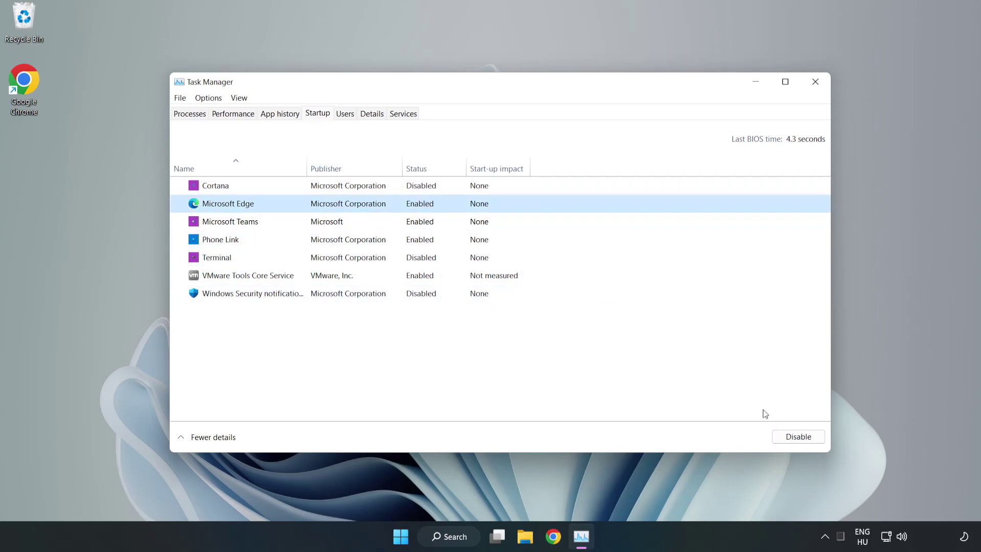
pyautogui.click(797, 436)
pyautogui.click(336, 221)
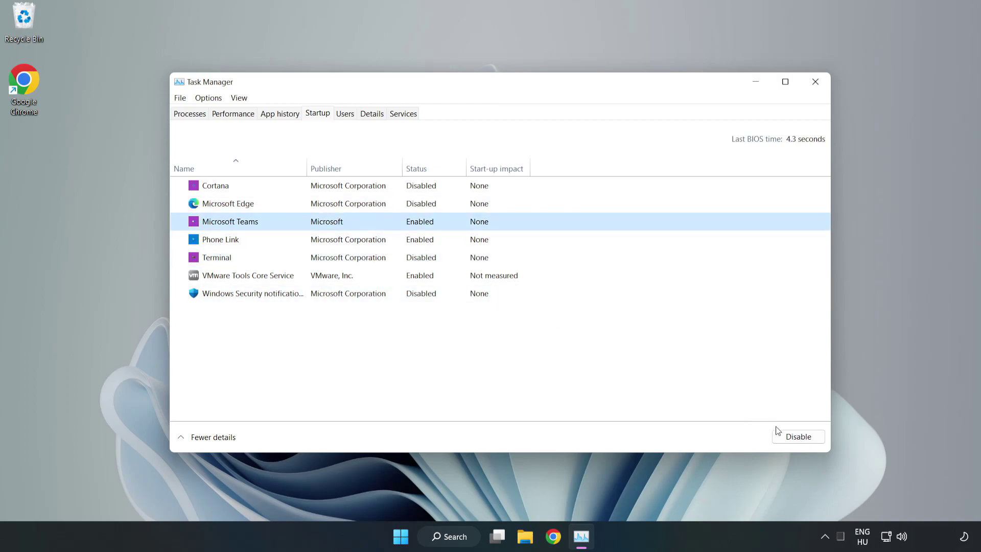
pyautogui.click(780, 433)
pyautogui.click(327, 240)
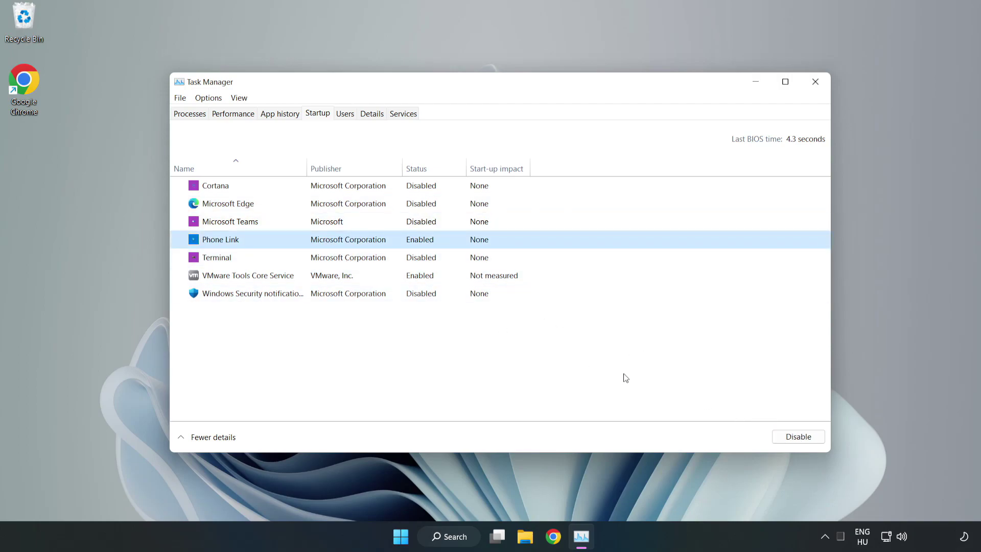
pyautogui.click(808, 439)
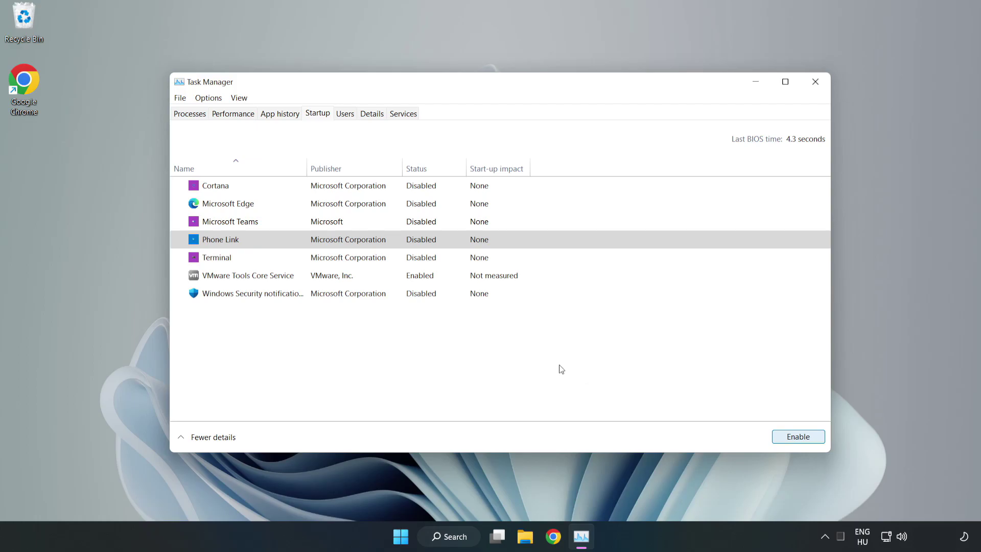
pyautogui.click(816, 82)
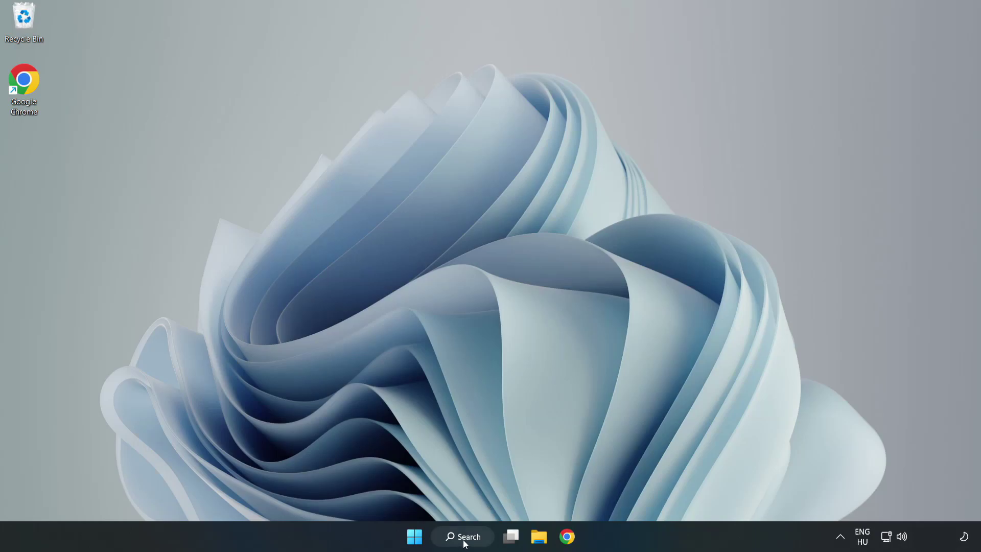
# Search Windows for 'security' and launch the Windows Security app.
pyautogui.click(463, 536)
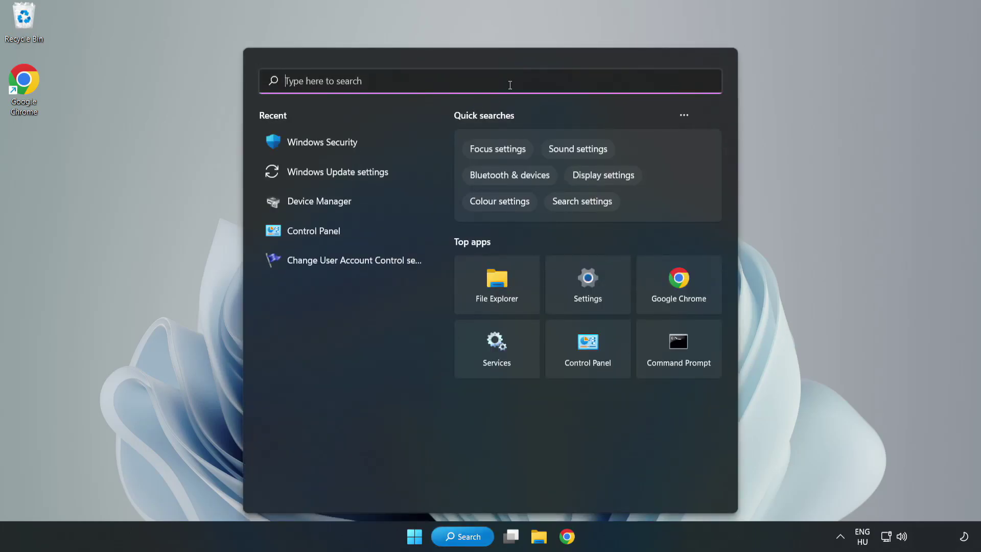
pyautogui.write('se')
pyautogui.write('curity')
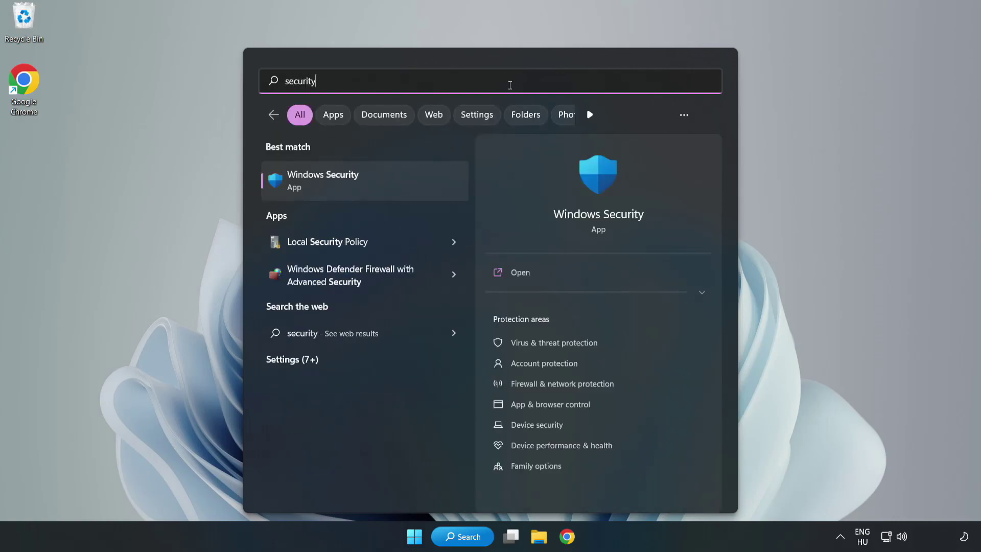
pyautogui.click(355, 189)
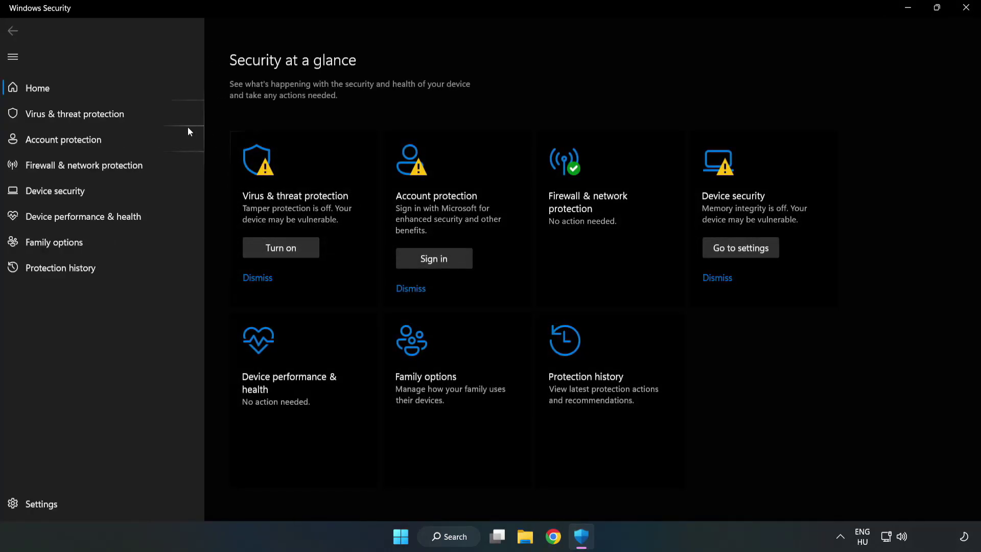
# Go through Virus & threat protection and Manage settings to Add or remove exclusions.
pyautogui.click(63, 117)
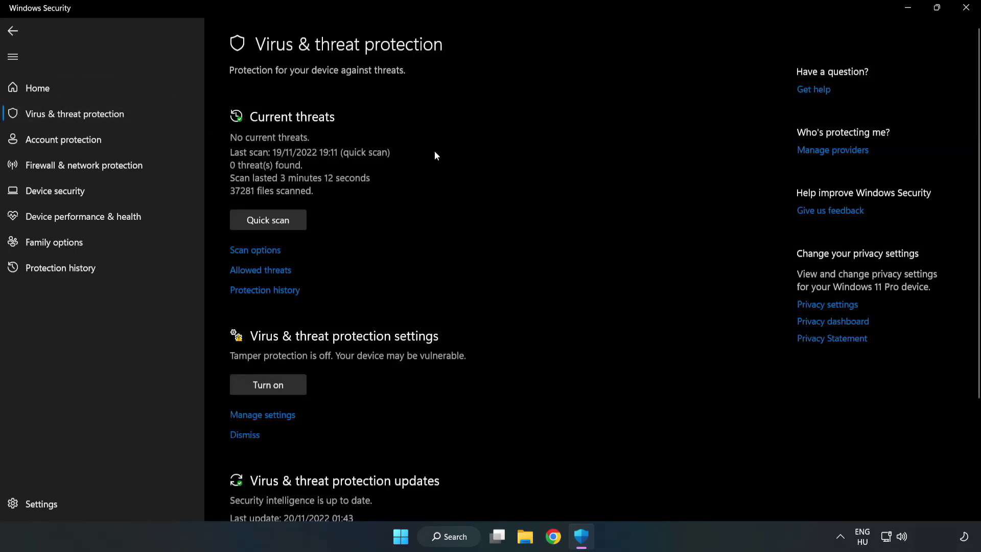
pyautogui.scroll(-4, 511, 200)
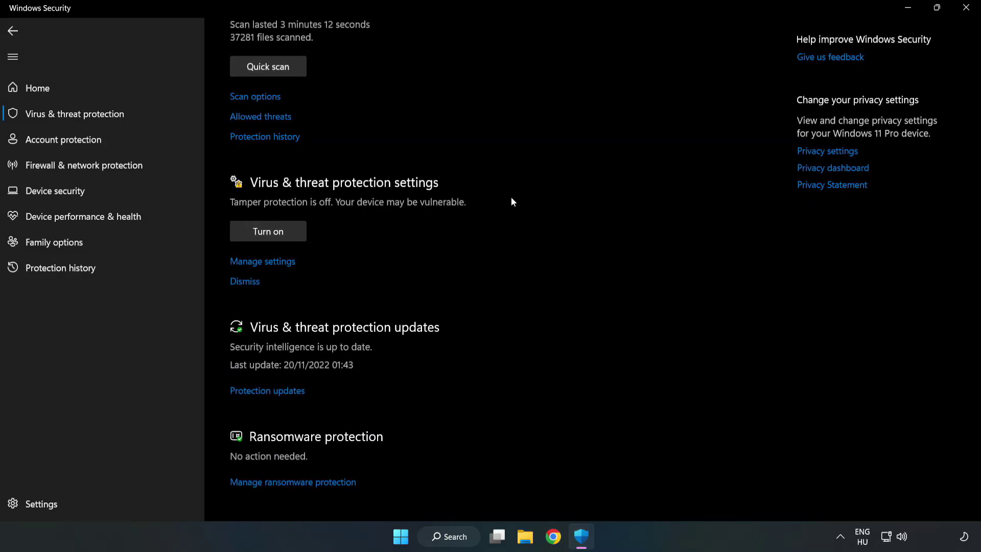
pyautogui.click(267, 262)
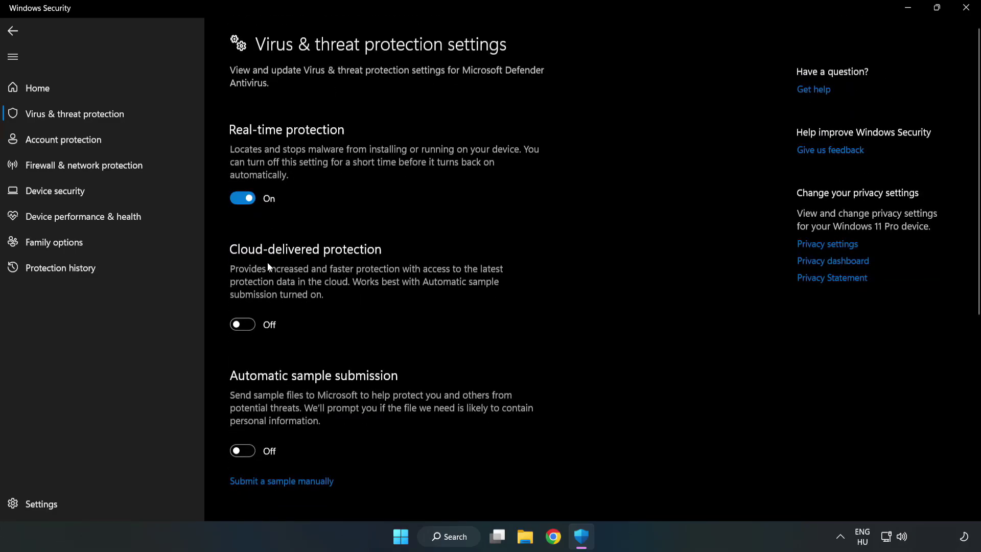
pyautogui.scroll(-3, 624, 262)
pyautogui.scroll(-3, 624, 261)
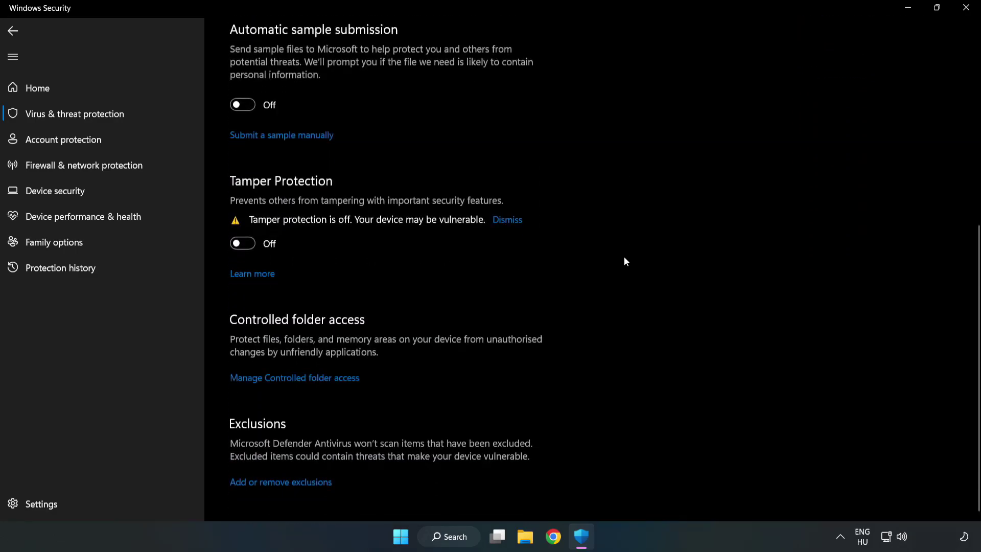
pyautogui.click(290, 484)
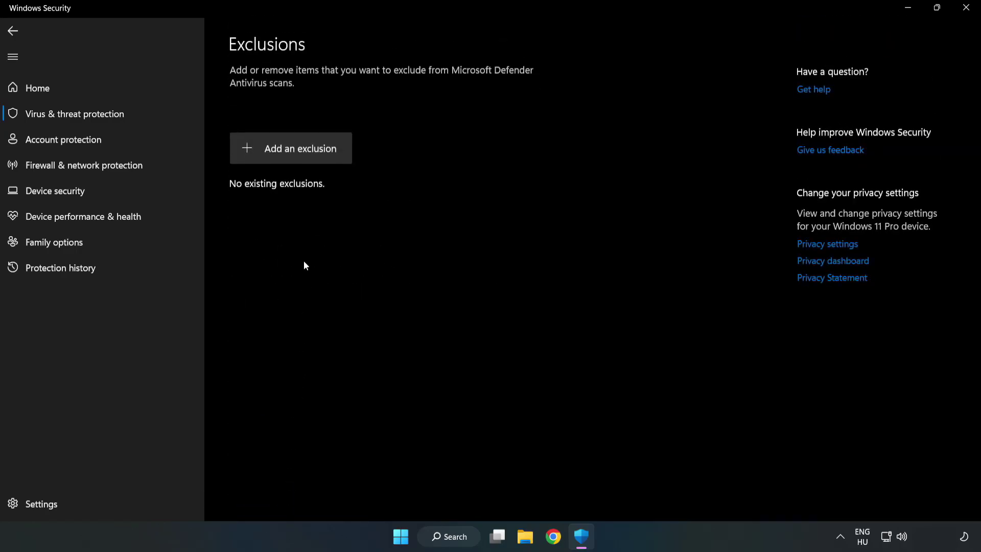
# Add the NOT WORKING APP shortcut (chrome.exe) as a file exclusion, then close Windows Security.
pyautogui.click(300, 152)
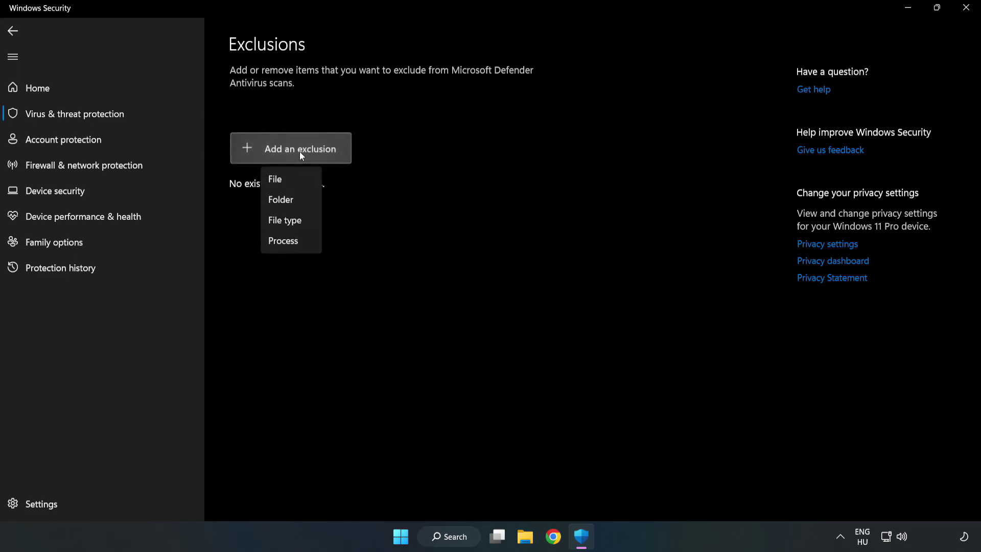
pyautogui.click(278, 179)
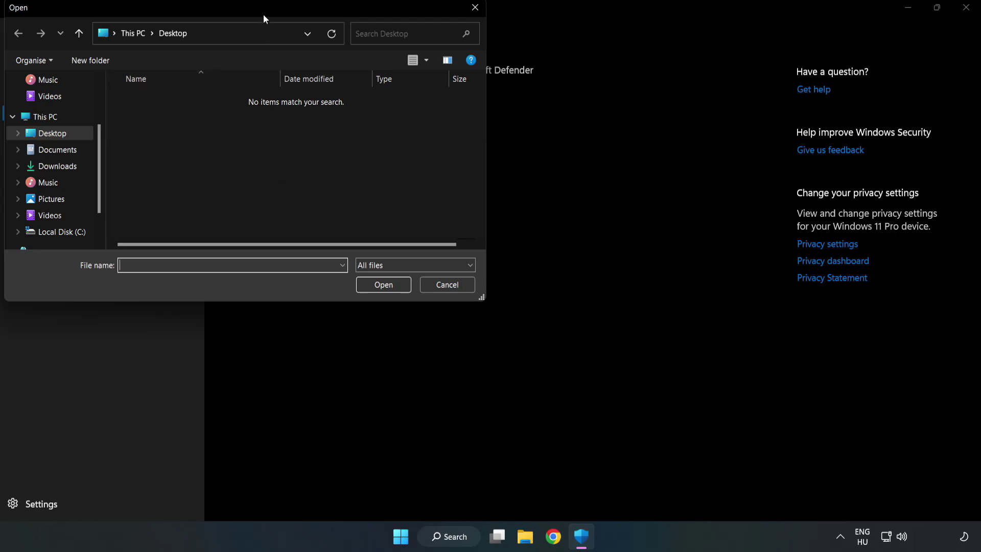
pyautogui.moveTo(263, 15); pyautogui.dragTo(452, 112)
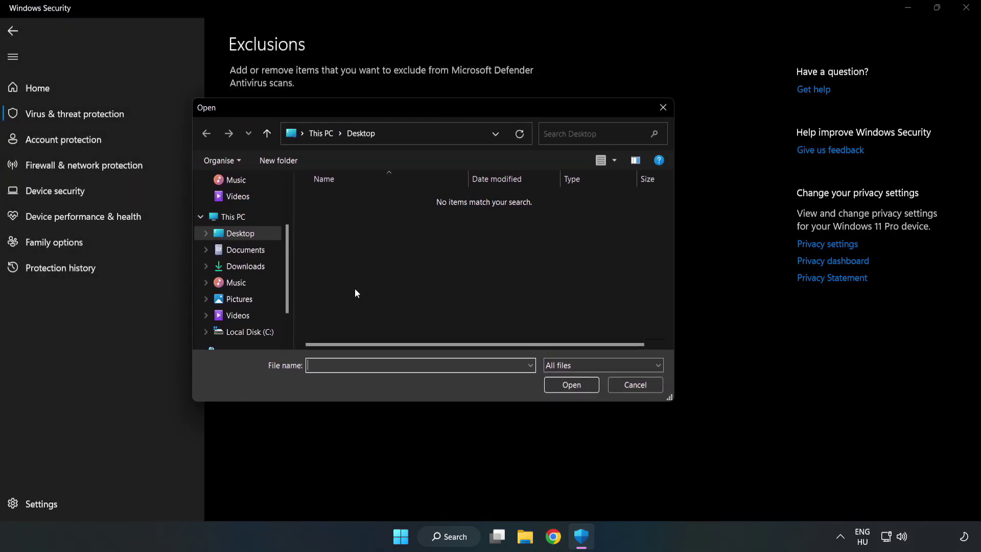
pyautogui.click(252, 332)
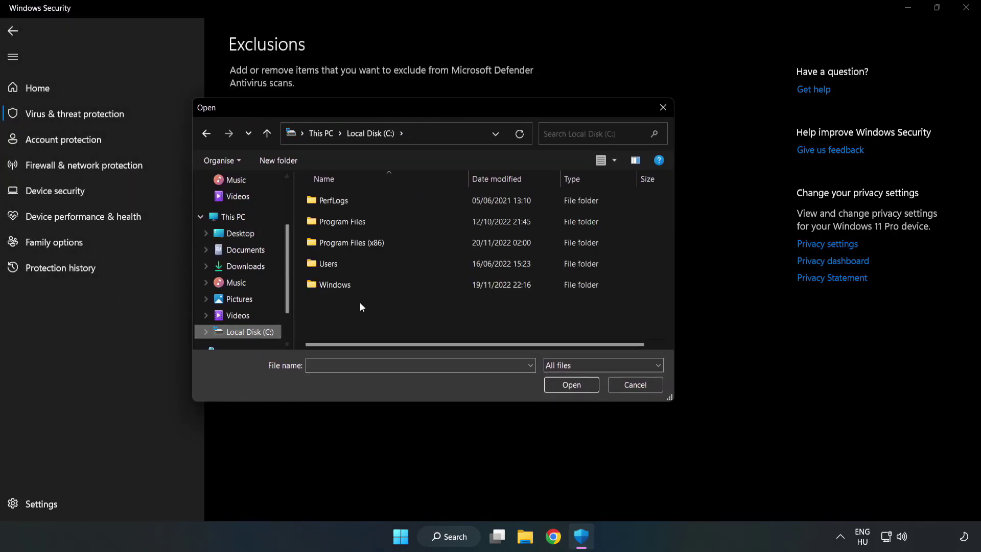
pyautogui.doubleClick(386, 244)
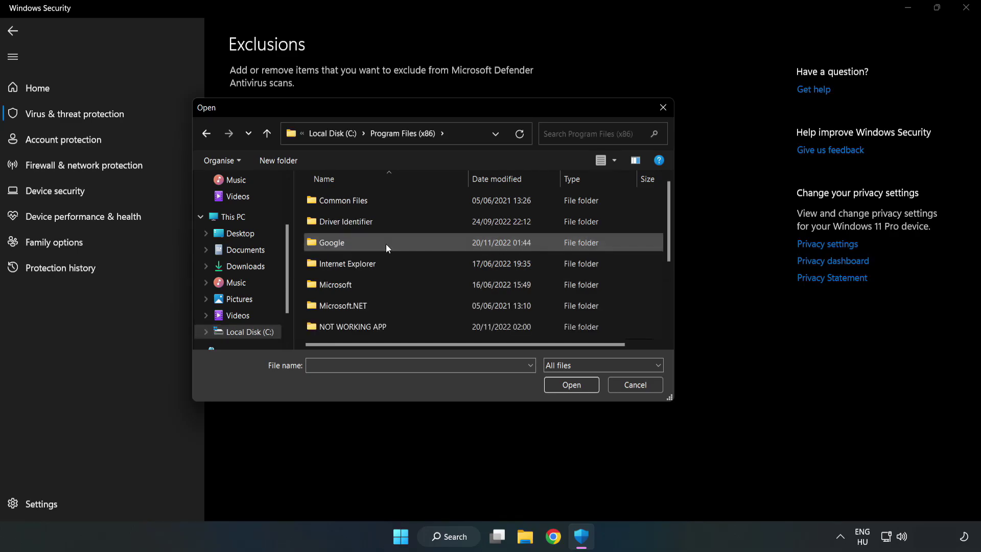
pyautogui.doubleClick(385, 325)
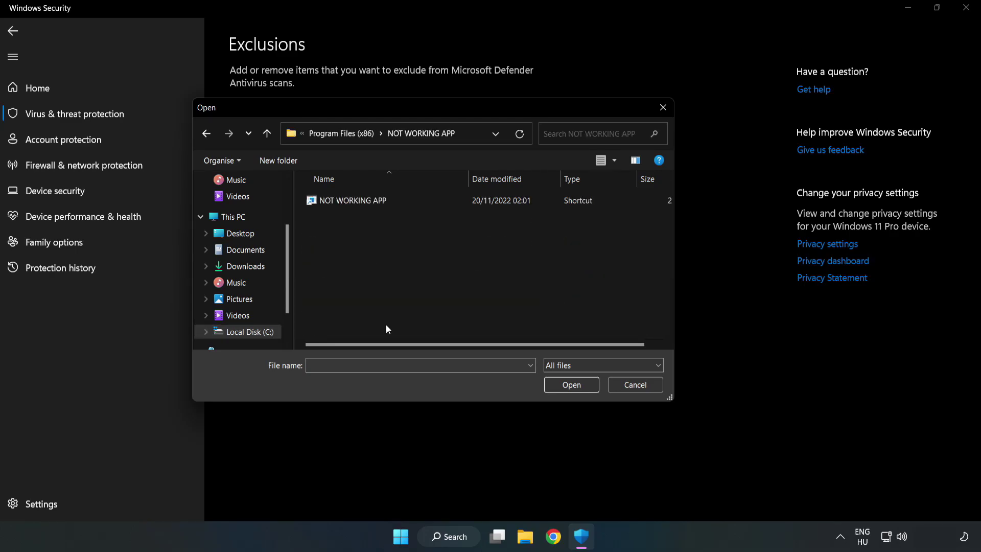
pyautogui.click(345, 199)
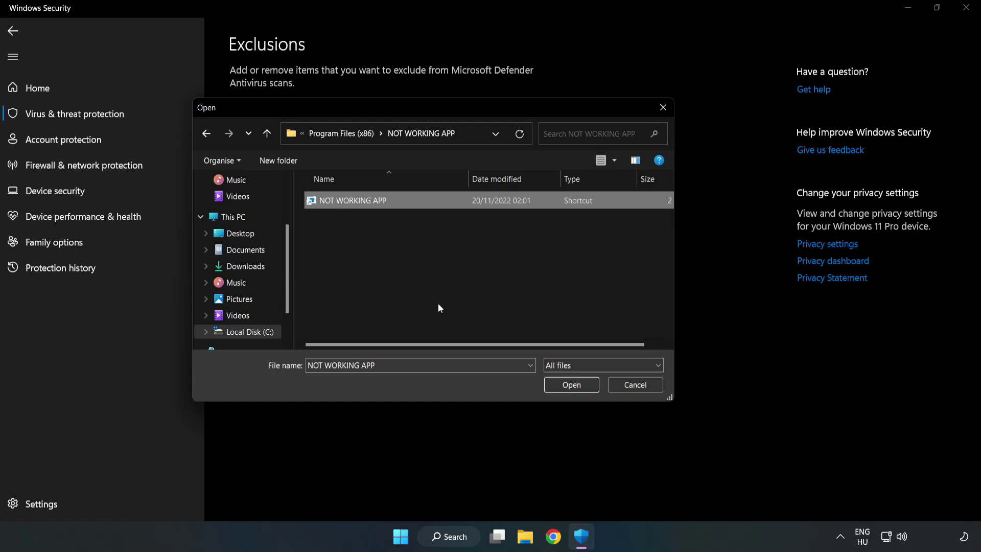
pyautogui.click(571, 387)
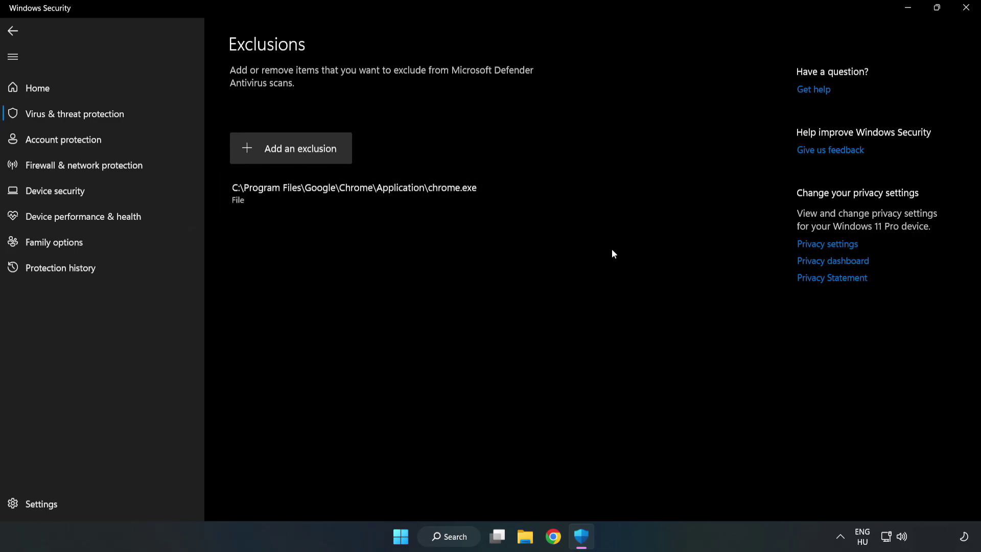
pyautogui.click(966, 9)
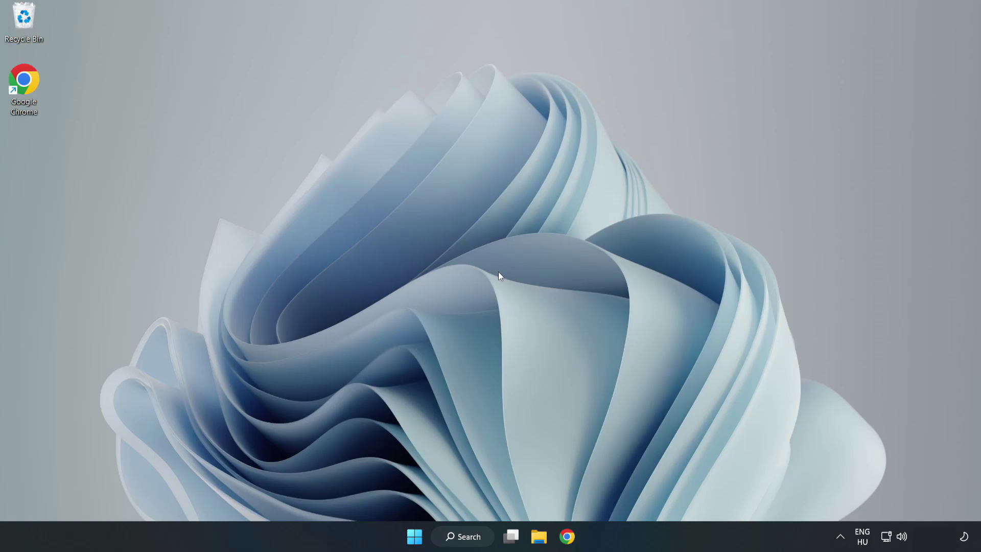
# Open the Start menu and show the Sleep, Shut down and Restart power options.
pyautogui.click(414, 536)
pyautogui.click(654, 491)
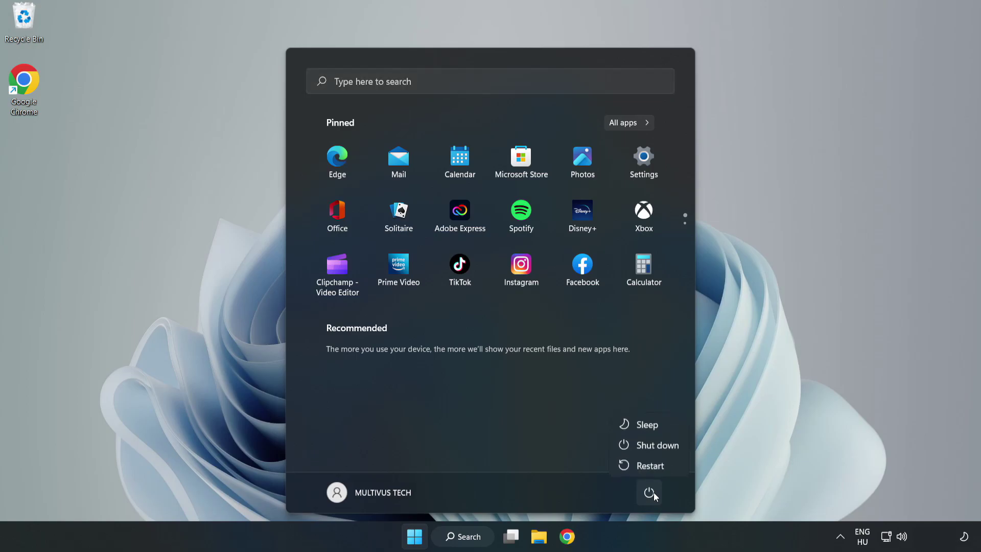